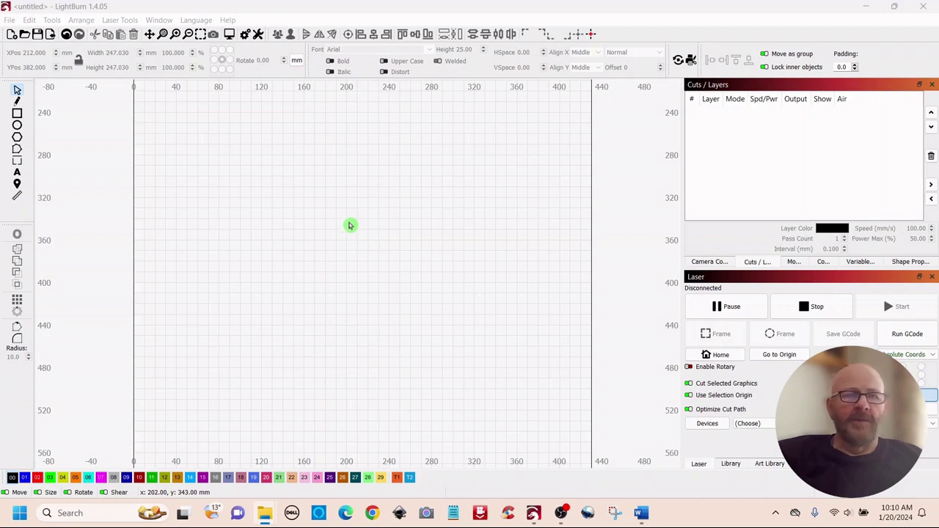
Step: Import the image teddy-valentine2.png from the trace_tutorial folder
{"action": "left_click", "coordinate": [49, 35]}
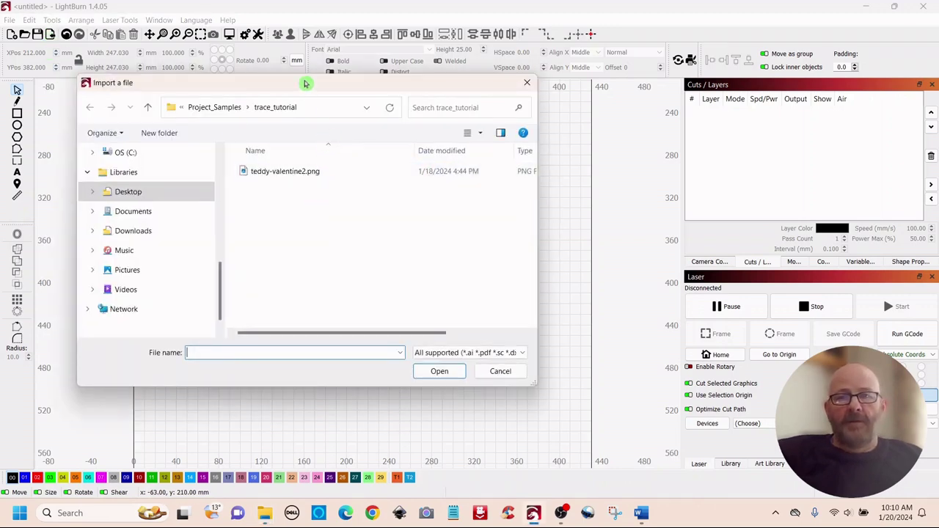
{"action": "left_click_drag", "start_coordinate": [308, 87], "coordinate": [378, 111]}
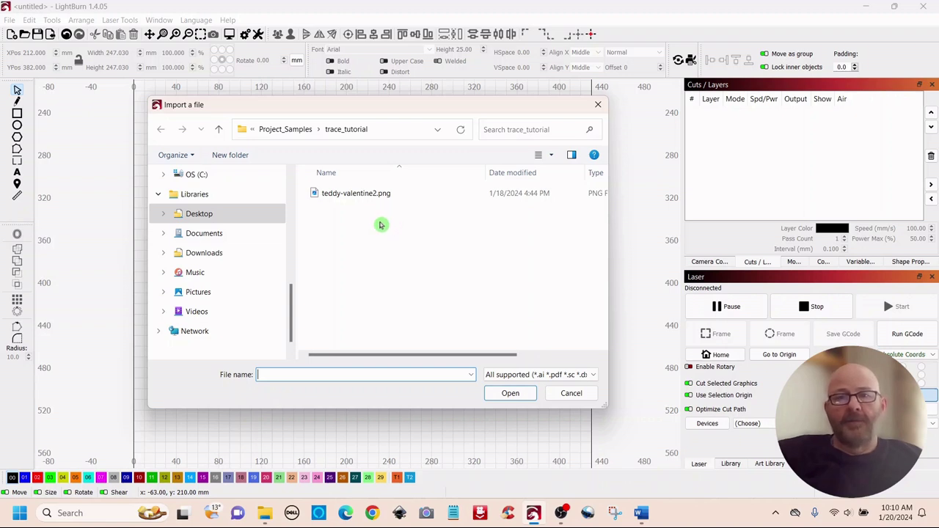
{"action": "double_click", "coordinate": [352, 195]}
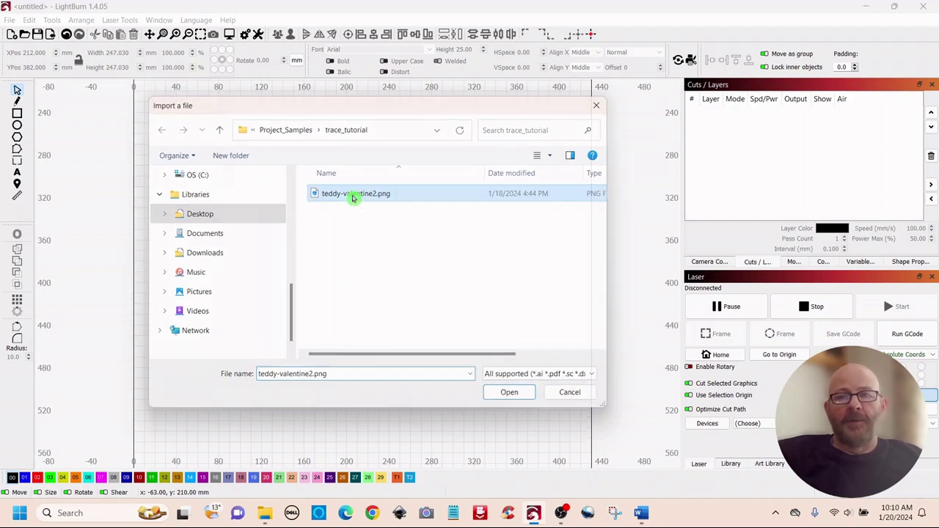
Step: Scale the teddy bear image down to about 270 mm square and center it on the work area at about X 212, Y 398
{"action": "scroll", "coordinate": [369, 210], "scroll_direction": "down", "scroll_amount": 2}
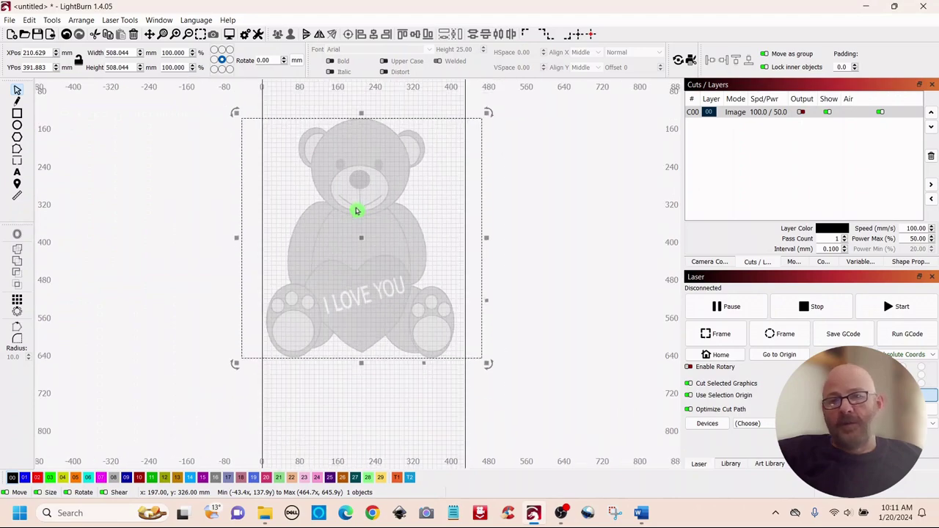
{"action": "scroll", "coordinate": [355, 210], "scroll_direction": "up", "scroll_amount": 1}
{"action": "scroll", "coordinate": [355, 210], "scroll_direction": "up", "scroll_amount": 1}
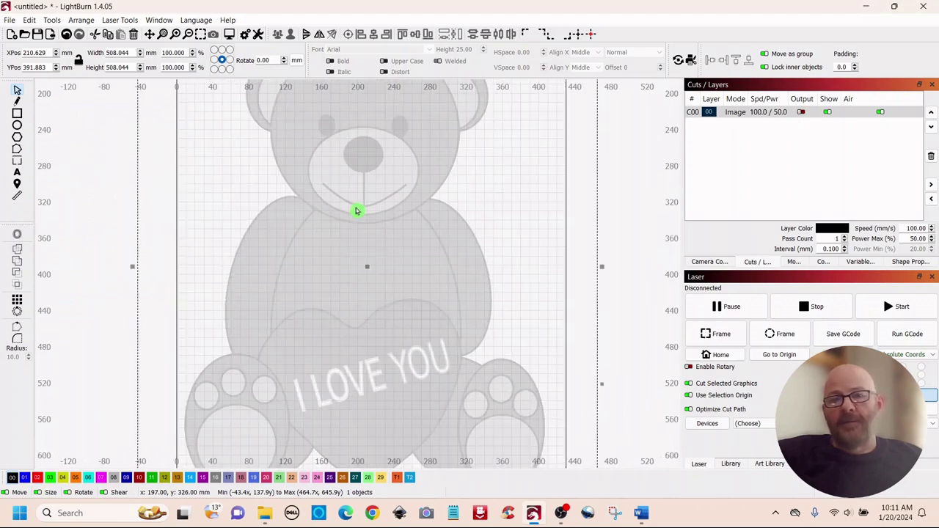
{"action": "scroll", "coordinate": [356, 212], "scroll_direction": "down", "scroll_amount": 2}
{"action": "scroll", "coordinate": [356, 213], "scroll_direction": "up", "scroll_amount": 1}
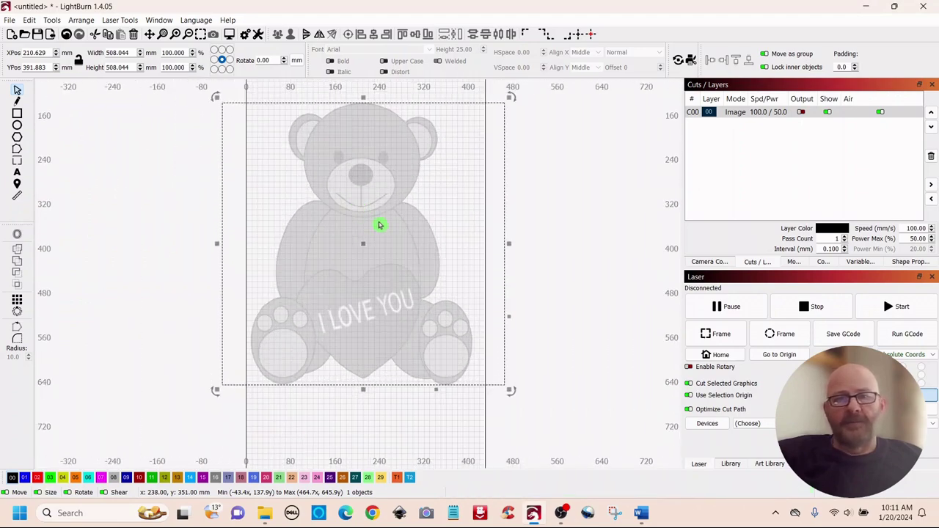
{"action": "mouse_move", "coordinate": [379, 222]}
{"action": "left_mouse_down"}
{"action": "mouse_move", "coordinate": [360, 247]}
{"action": "mouse_move", "coordinate": [349, 242]}
{"action": "mouse_move", "coordinate": [379, 230]}
{"action": "left_mouse_up"}
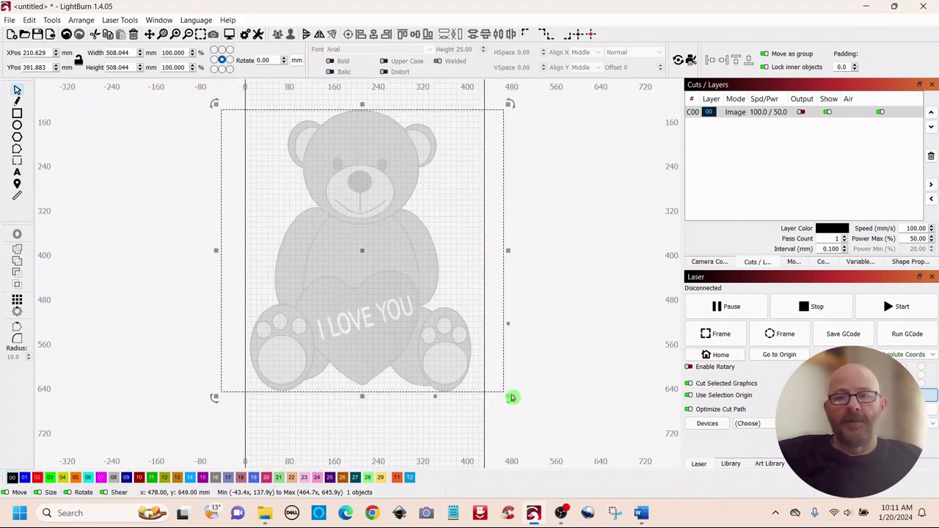
{"action": "left_click_drag", "start_coordinate": [510, 396], "coordinate": [374, 209]}
{"action": "left_click_drag", "start_coordinate": [312, 220], "coordinate": [378, 289]}
{"action": "scroll", "coordinate": [371, 252], "scroll_direction": "up", "scroll_amount": 2}
{"action": "scroll", "coordinate": [372, 252], "scroll_direction": "up", "scroll_amount": 2}
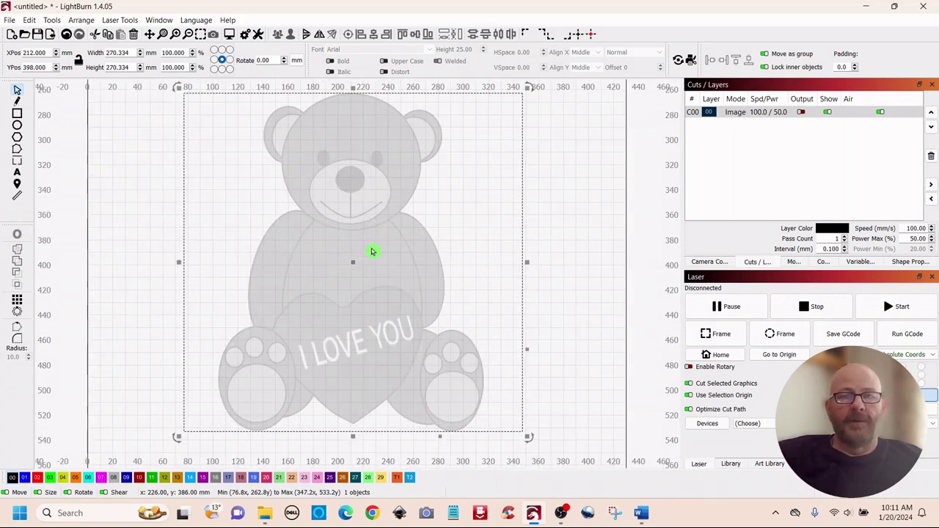
{"action": "scroll", "coordinate": [374, 252], "scroll_direction": "down", "scroll_amount": 1}
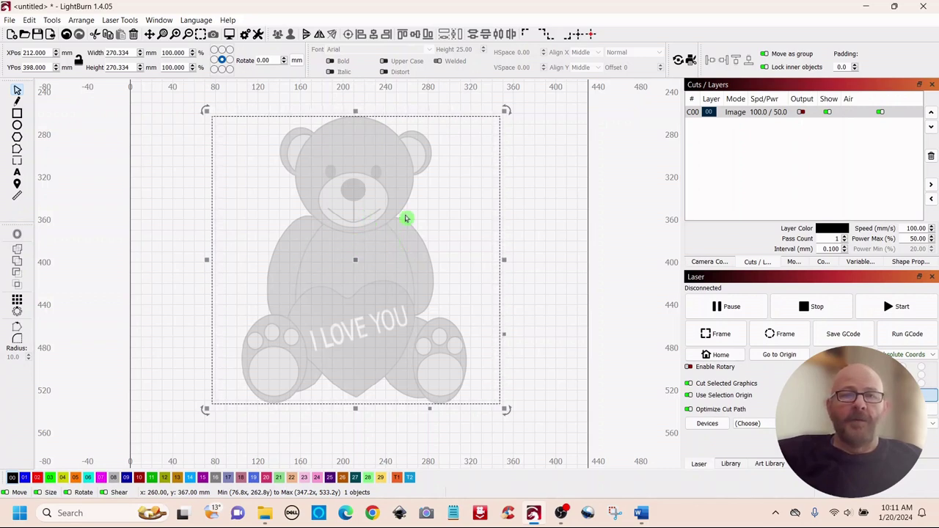
Step: Start Trace Image on the selected teddy bear image
{"action": "right_click", "coordinate": [338, 256]}
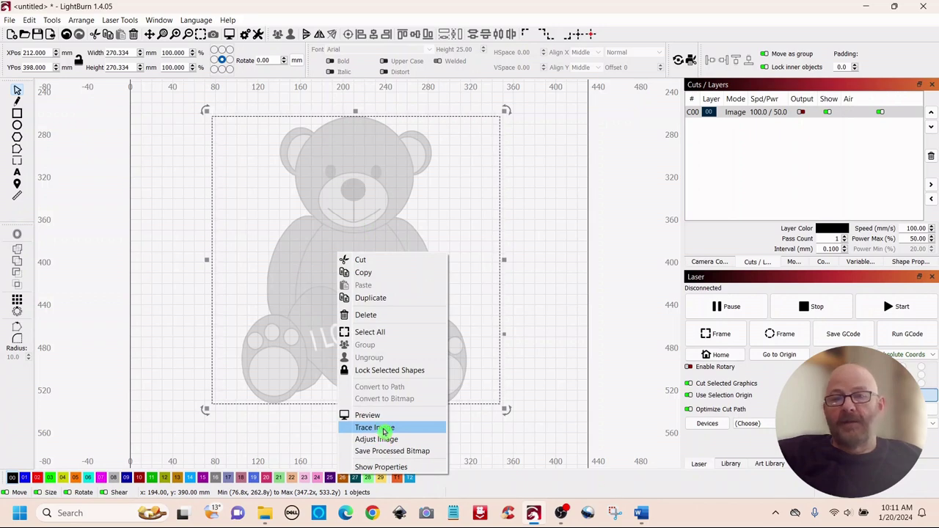
{"action": "left_click", "coordinate": [299, 226]}
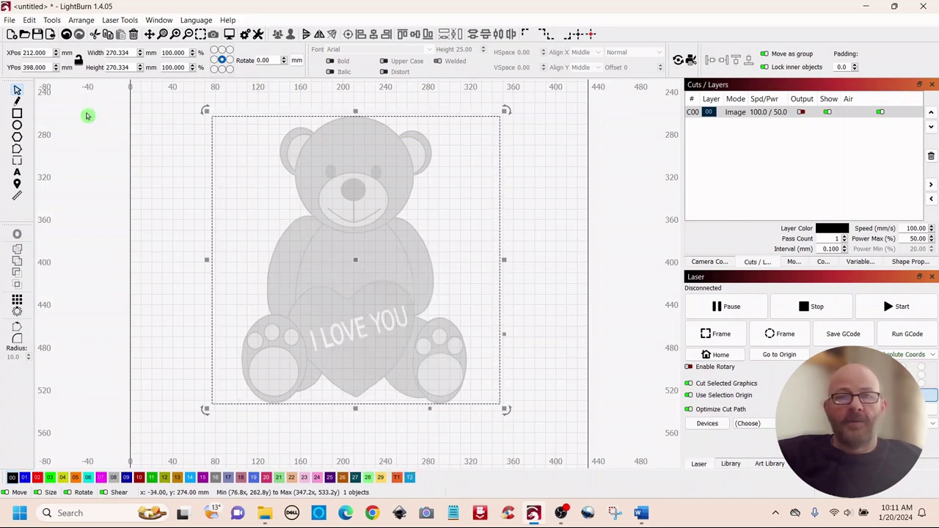
{"action": "left_click", "coordinate": [51, 21]}
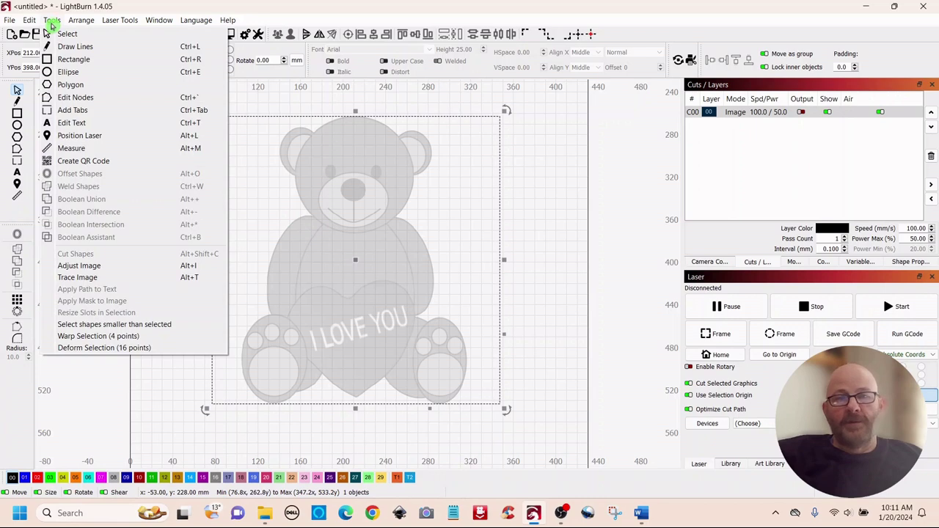
{"action": "left_click", "coordinate": [81, 277]}
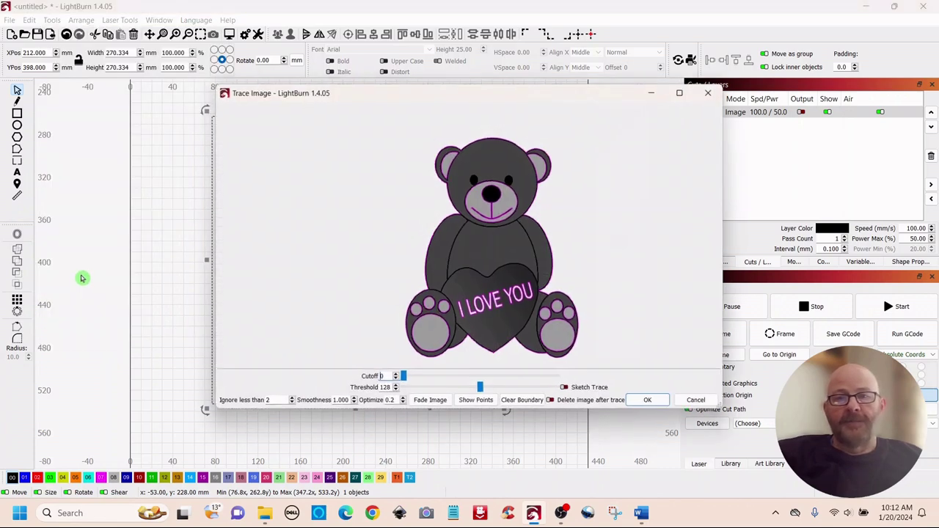
Step: Fade the source image in the trace preview and set Ignore less than to 15
{"action": "mouse_move", "coordinate": [465, 96]}
{"action": "left_mouse_down"}
{"action": "mouse_move", "coordinate": [422, 85]}
{"action": "mouse_move", "coordinate": [383, 98]}
{"action": "left_mouse_up"}
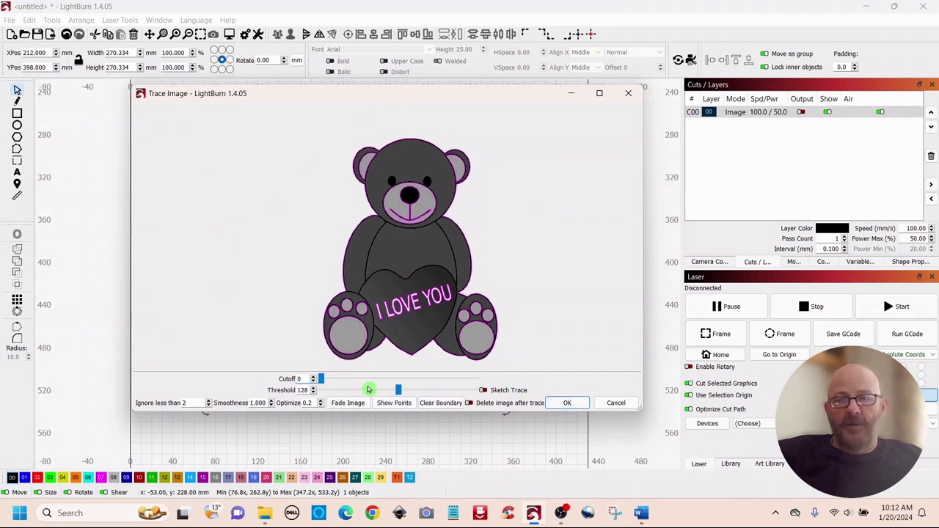
{"action": "left_click", "coordinate": [428, 224]}
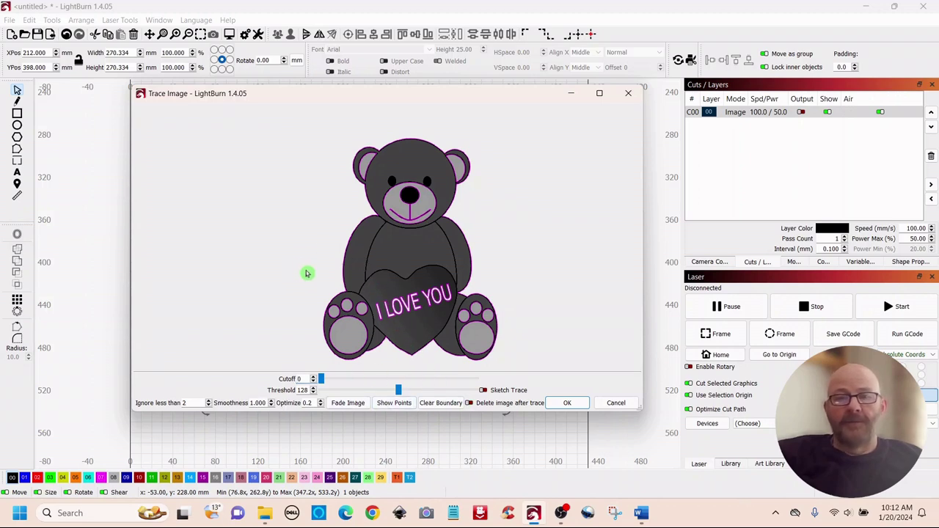
{"action": "left_click", "coordinate": [346, 404]}
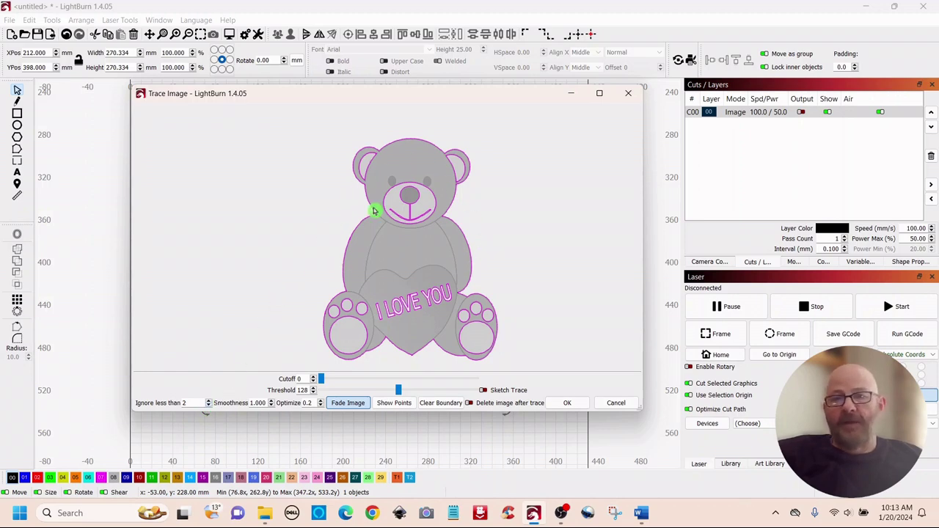
{"action": "left_click", "coordinate": [209, 403]}
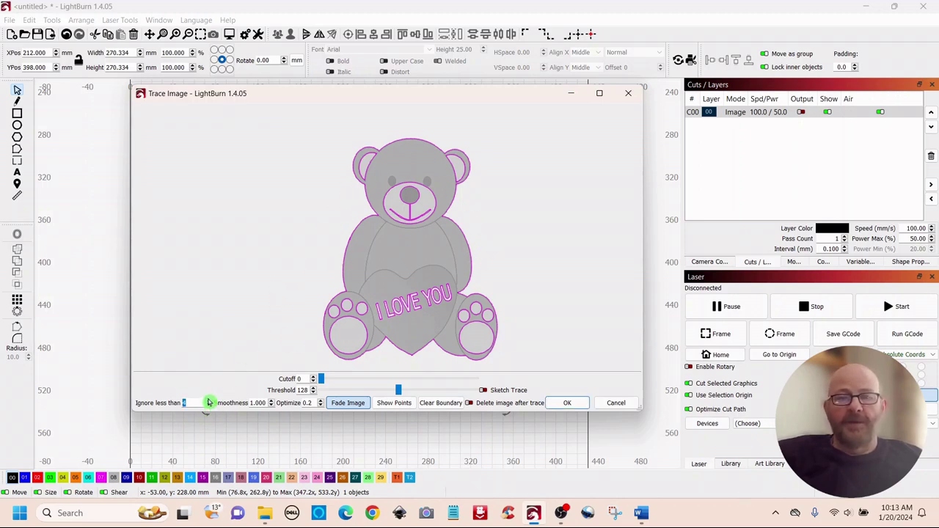
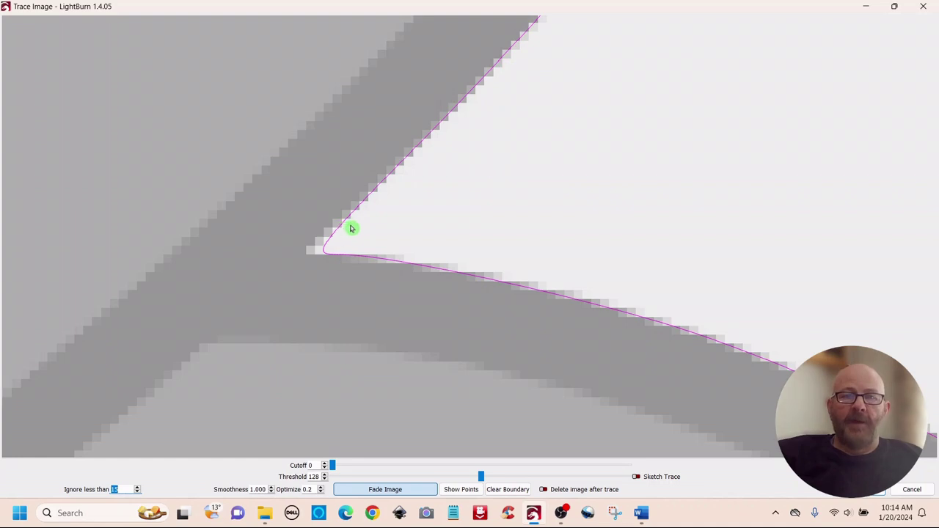
Step: Set the trace smoothness to 0 and examine the traced corner where the head meets the arm
{"action": "scroll", "coordinate": [385, 220], "scroll_direction": "down", "scroll_amount": 2}
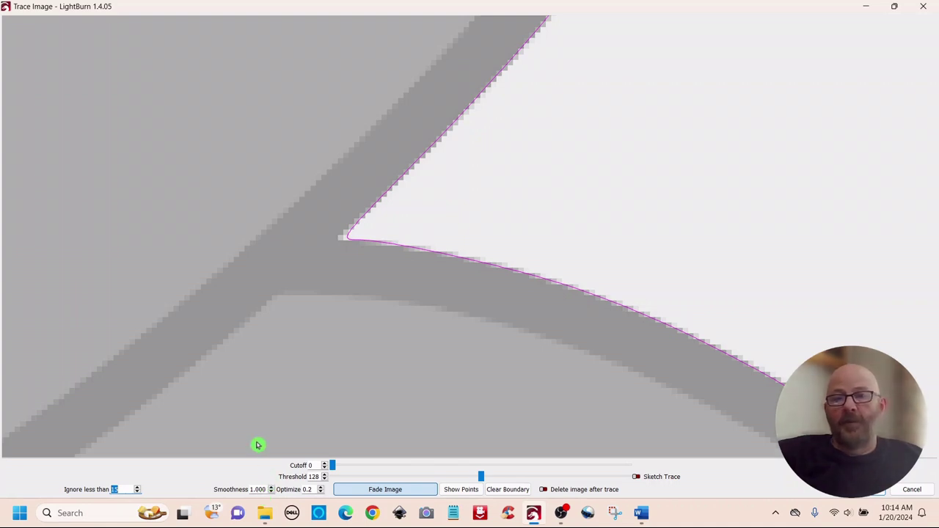
{"action": "scroll", "coordinate": [336, 294], "scroll_direction": "down", "scroll_amount": 2}
{"action": "scroll", "coordinate": [335, 294], "scroll_direction": "up", "scroll_amount": 4}
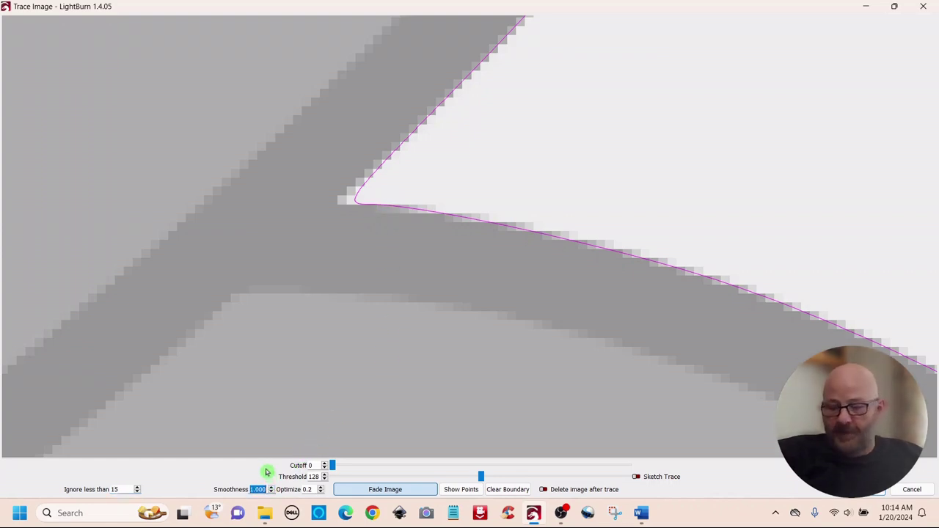
{"action": "type", "text": "0"}
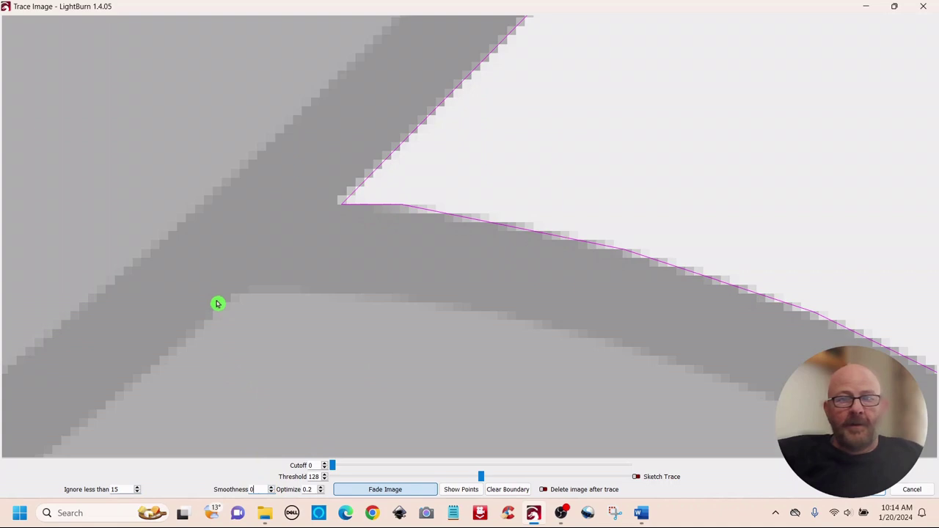
{"action": "scroll", "coordinate": [329, 272], "scroll_direction": "up", "scroll_amount": 3}
{"action": "scroll", "coordinate": [392, 201], "scroll_direction": "up", "scroll_amount": 2}
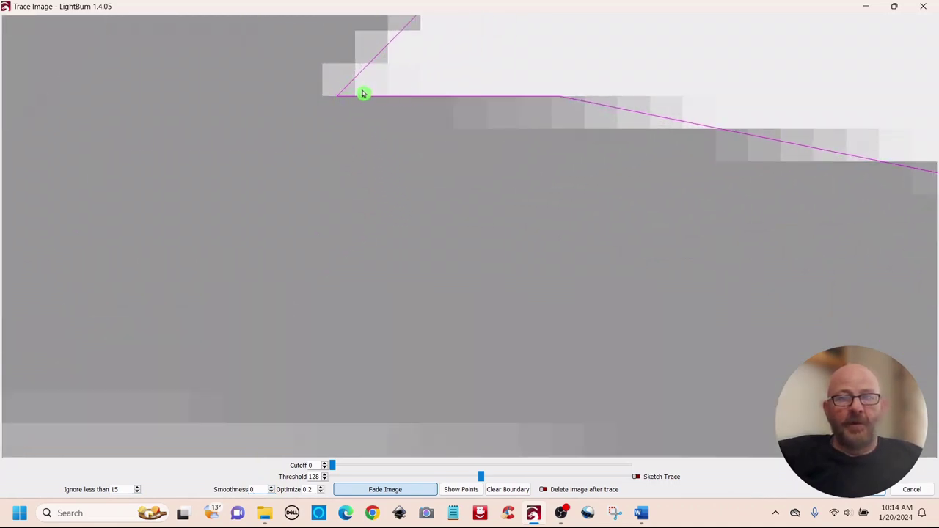
{"action": "scroll", "coordinate": [367, 142], "scroll_direction": "down", "scroll_amount": 1}
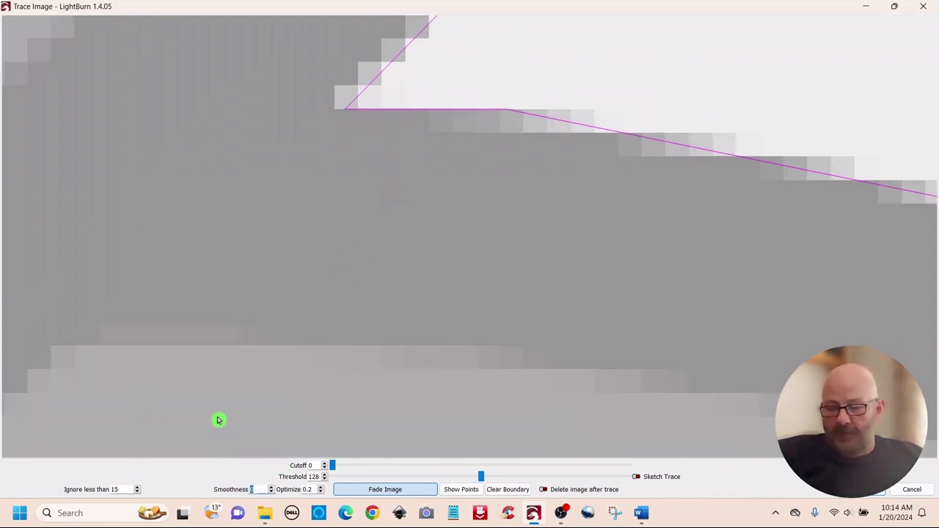
Step: Try a trace smoothness of 1.33 and settle on 1.00
{"action": "type", "text": "1.33"}
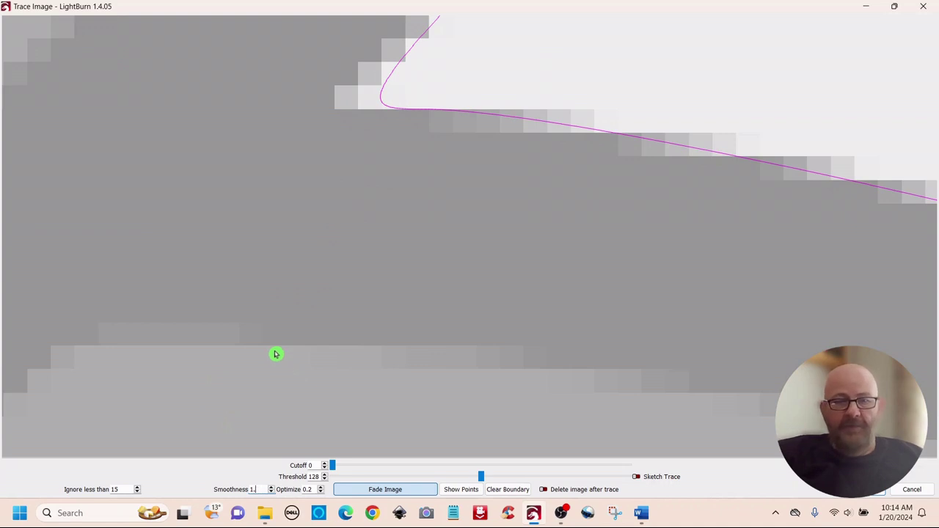
{"action": "type", "text": "."}
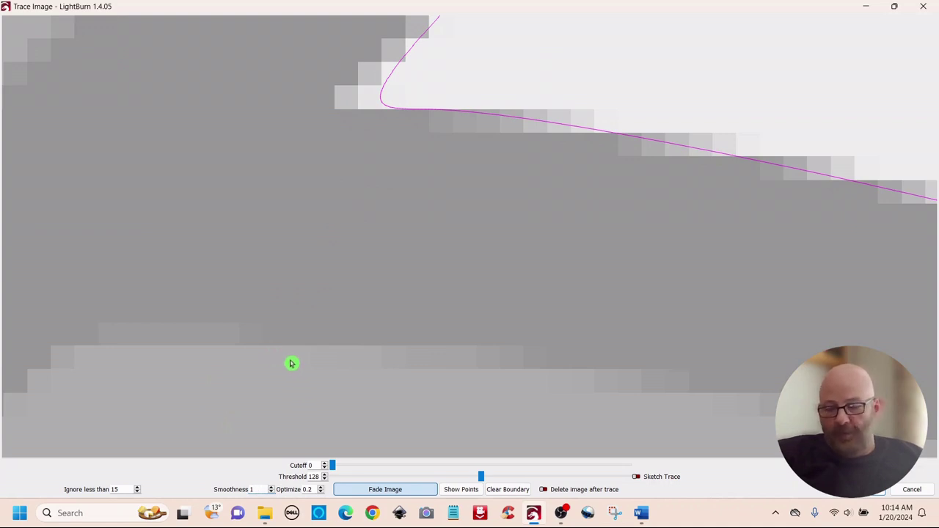
{"action": "type", "text": "00"}
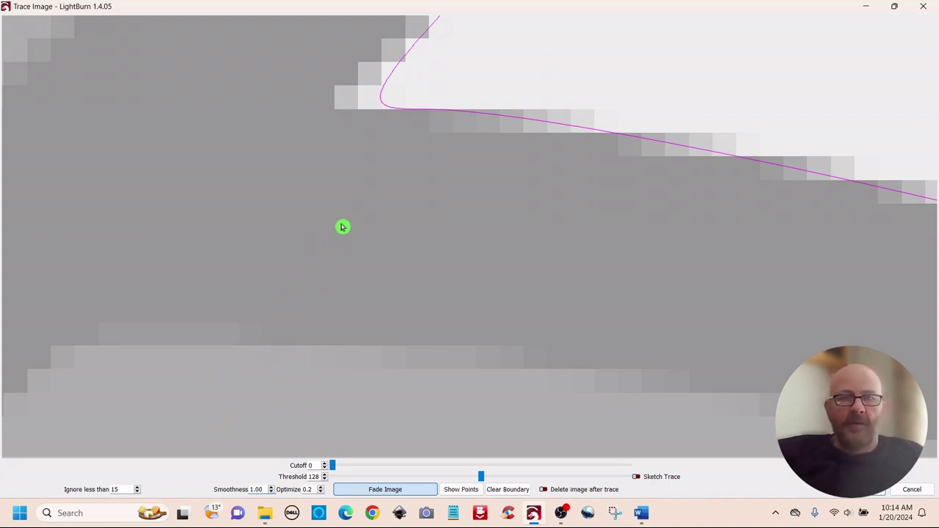
Step: Bring the whole bear into the preview and raise the trace cutoff to 38
{"action": "scroll", "coordinate": [367, 206], "scroll_direction": "down", "scroll_amount": 2}
{"action": "scroll", "coordinate": [379, 202], "scroll_direction": "down", "scroll_amount": 8}
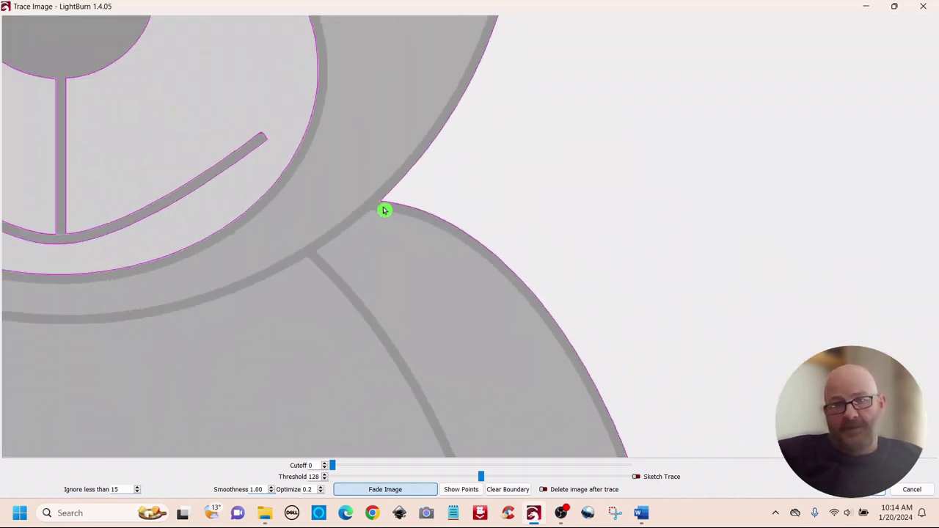
{"action": "scroll", "coordinate": [369, 212], "scroll_direction": "down", "scroll_amount": 6}
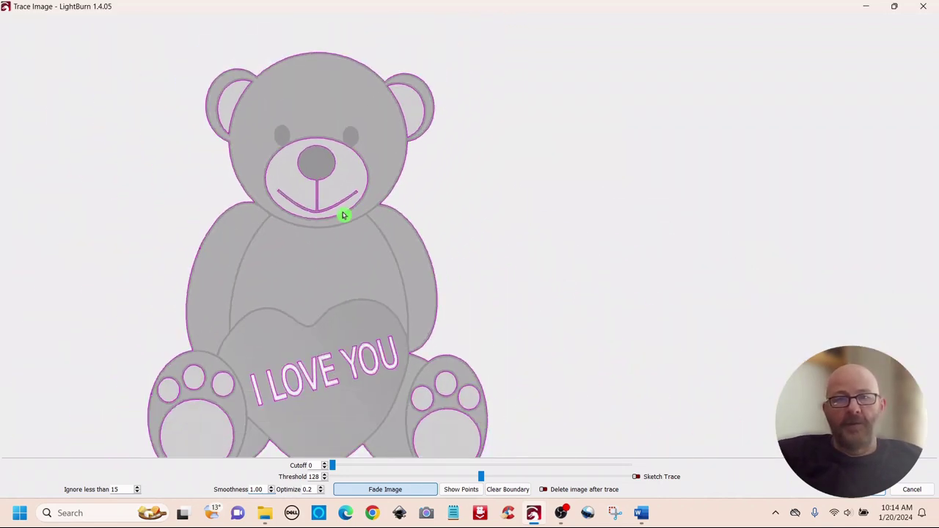
{"action": "mouse_move", "coordinate": [306, 237]}
{"action": "left_mouse_down"}
{"action": "mouse_move", "coordinate": [477, 226]}
{"action": "mouse_move", "coordinate": [433, 224]}
{"action": "left_mouse_up"}
{"action": "scroll", "coordinate": [416, 234], "scroll_direction": "down", "scroll_amount": 1}
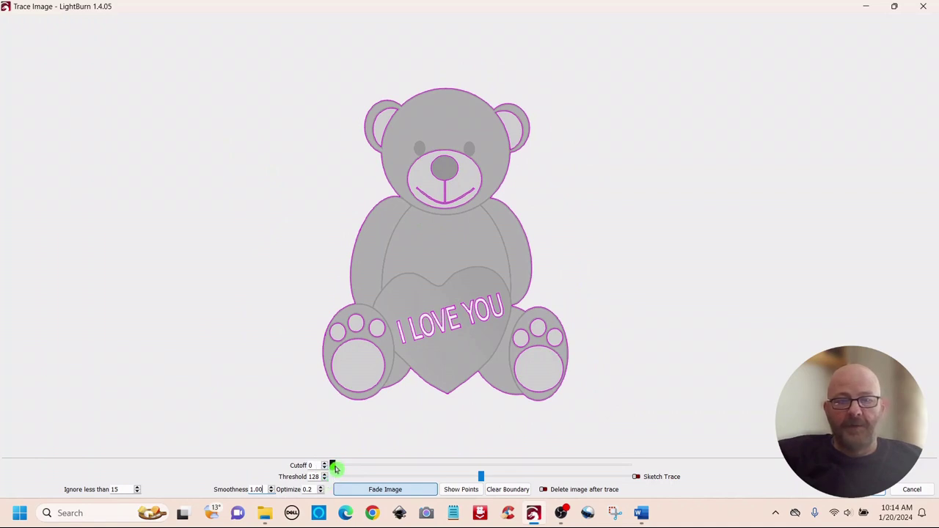
{"action": "mouse_move", "coordinate": [335, 469]}
{"action": "left_mouse_down"}
{"action": "mouse_move", "coordinate": [388, 465]}
{"action": "mouse_move", "coordinate": [380, 459]}
{"action": "left_mouse_up"}
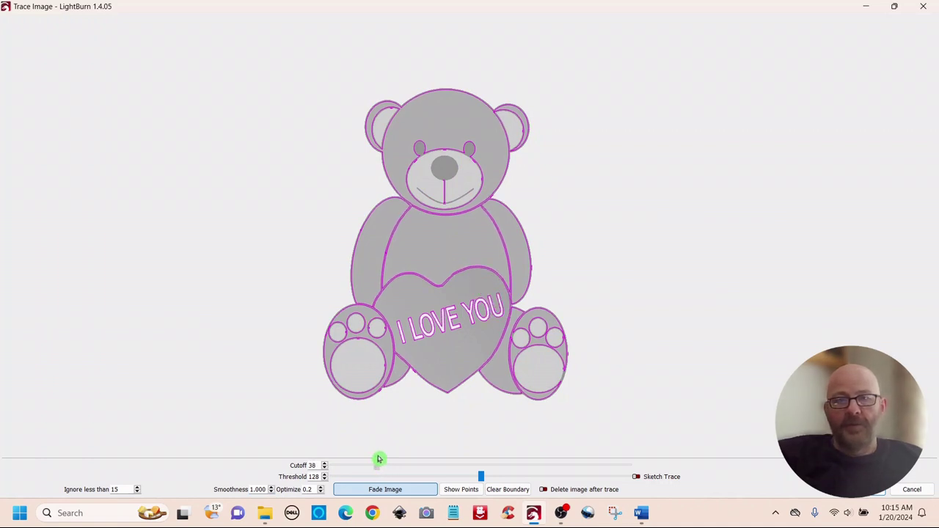
Step: Examine the traced outlines around the I LOVE YOU lettering, paws, heart, arms and mouth
{"action": "scroll", "coordinate": [392, 330], "scroll_direction": "up", "scroll_amount": 3}
{"action": "scroll", "coordinate": [568, 295], "scroll_direction": "up", "scroll_amount": 4}
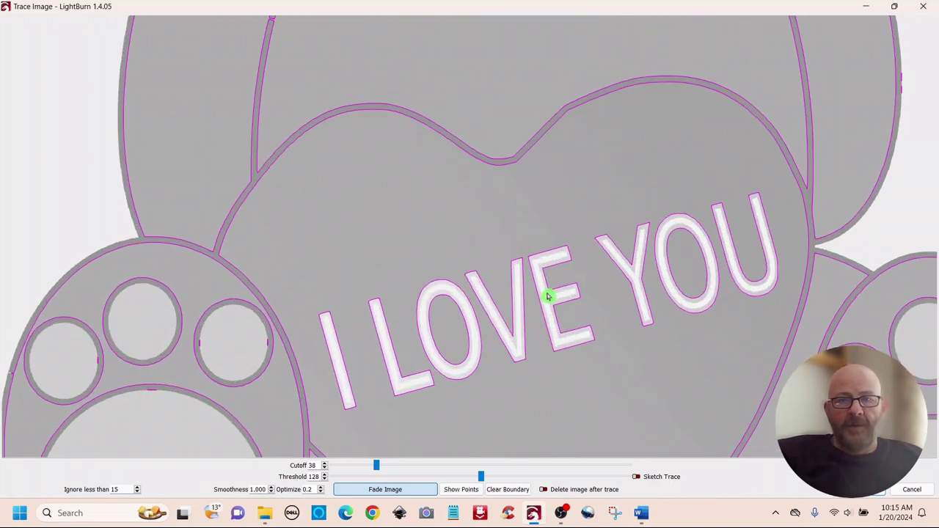
{"action": "scroll", "coordinate": [547, 296], "scroll_direction": "down", "scroll_amount": 6}
{"action": "scroll", "coordinate": [432, 377], "scroll_direction": "up", "scroll_amount": 6}
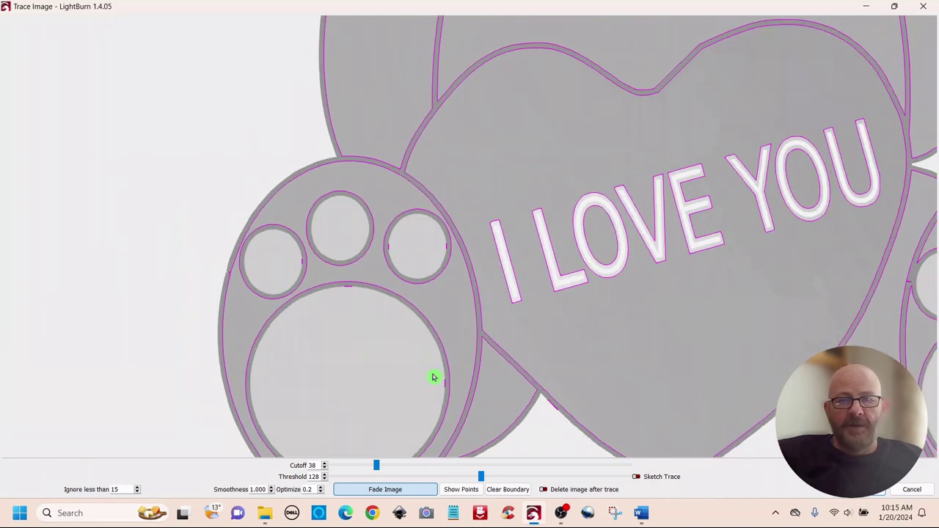
{"action": "scroll", "coordinate": [432, 377], "scroll_direction": "up", "scroll_amount": 3}
{"action": "scroll", "coordinate": [538, 295], "scroll_direction": "up", "scroll_amount": 3}
{"action": "scroll", "coordinate": [360, 378], "scroll_direction": "up", "scroll_amount": 3}
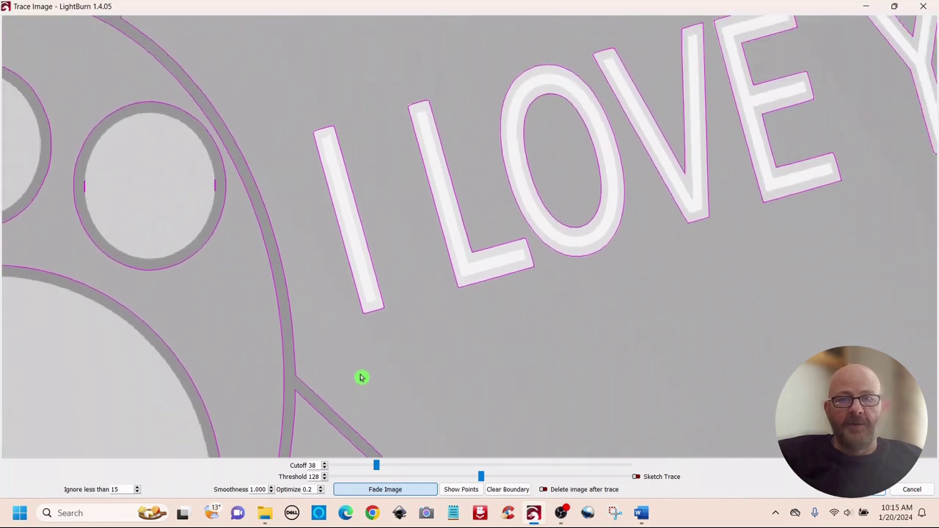
{"action": "scroll", "coordinate": [377, 404], "scroll_direction": "down", "scroll_amount": 2}
{"action": "scroll", "coordinate": [415, 309], "scroll_direction": "down", "scroll_amount": 2}
{"action": "scroll", "coordinate": [405, 323], "scroll_direction": "down", "scroll_amount": 2}
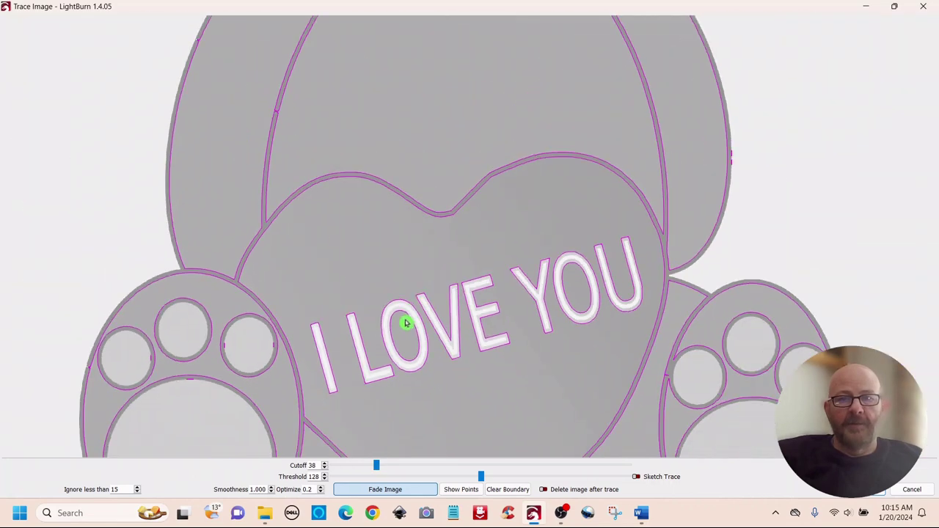
{"action": "scroll", "coordinate": [410, 312], "scroll_direction": "down", "scroll_amount": 2}
{"action": "scroll", "coordinate": [486, 212], "scroll_direction": "down", "scroll_amount": 1}
{"action": "scroll", "coordinate": [504, 242], "scroll_direction": "up", "scroll_amount": 2}
{"action": "scroll", "coordinate": [506, 258], "scroll_direction": "down", "scroll_amount": 1}
{"action": "scroll", "coordinate": [498, 249], "scroll_direction": "up", "scroll_amount": 3}
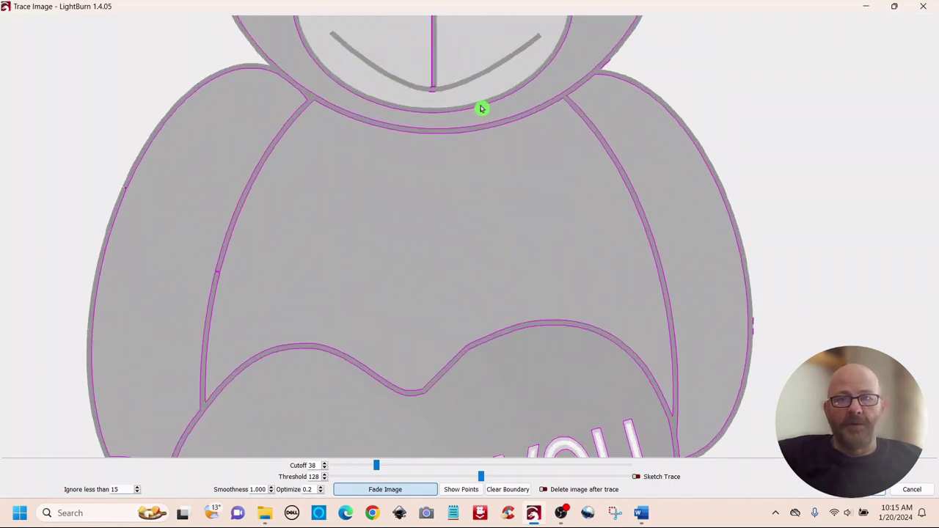
Step: Set the trace cutoff to 0 and lower the threshold to 35, trying 64 on the way
{"action": "scroll", "coordinate": [472, 186], "scroll_direction": "down", "scroll_amount": 4}
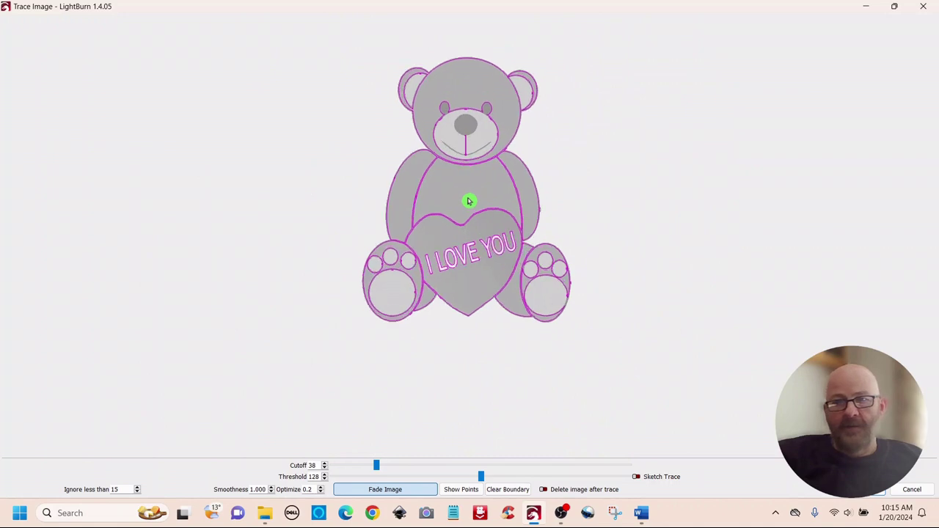
{"action": "scroll", "coordinate": [470, 200], "scroll_direction": "up", "scroll_amount": 4}
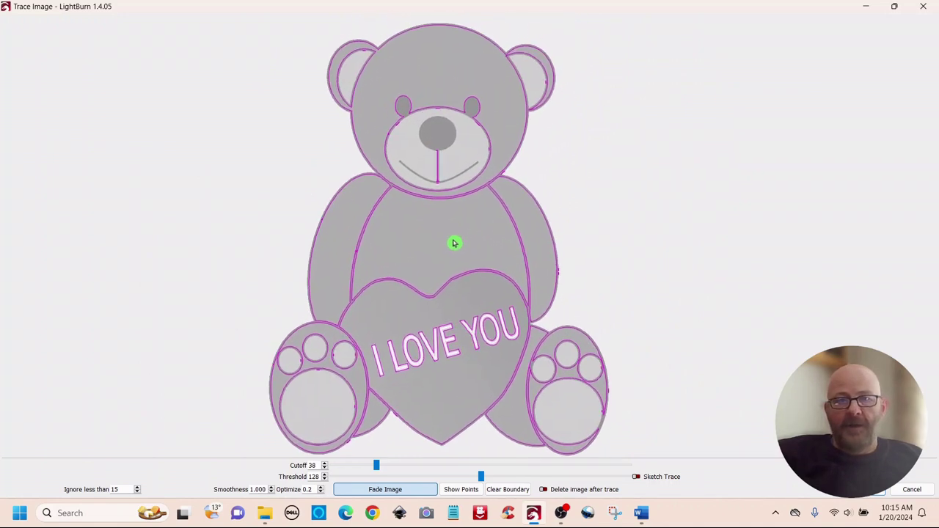
{"action": "scroll", "coordinate": [454, 242], "scroll_direction": "down", "scroll_amount": 1}
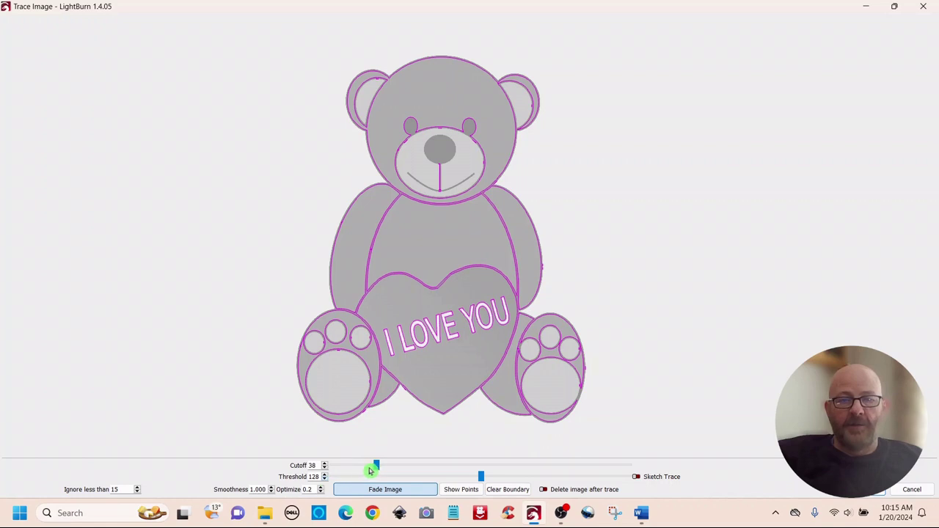
{"action": "left_click_drag", "start_coordinate": [376, 467], "coordinate": [310, 464]}
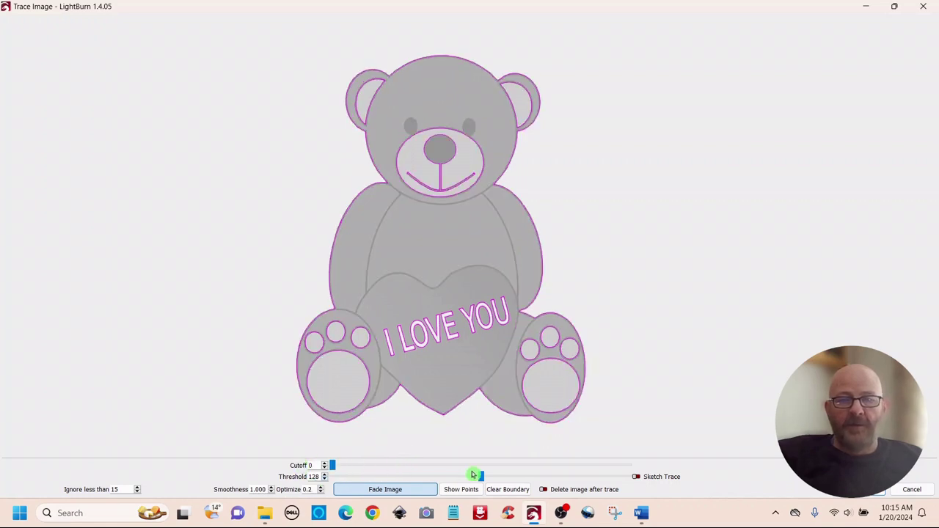
{"action": "left_click_drag", "start_coordinate": [482, 479], "coordinate": [408, 480]}
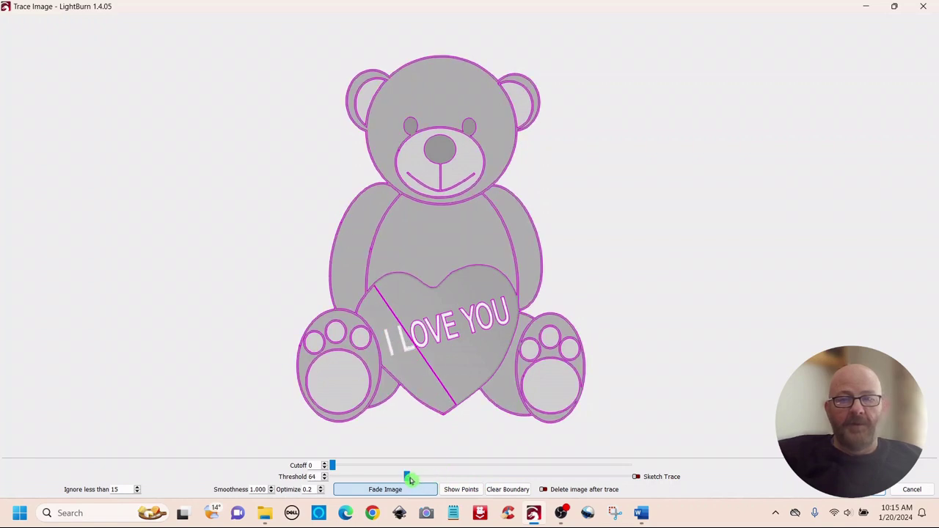
{"action": "mouse_move", "coordinate": [408, 480]}
{"action": "left_mouse_down"}
{"action": "mouse_move", "coordinate": [377, 478]}
{"action": "mouse_move", "coordinate": [418, 476]}
{"action": "mouse_move", "coordinate": [376, 471]}
{"action": "left_mouse_up"}
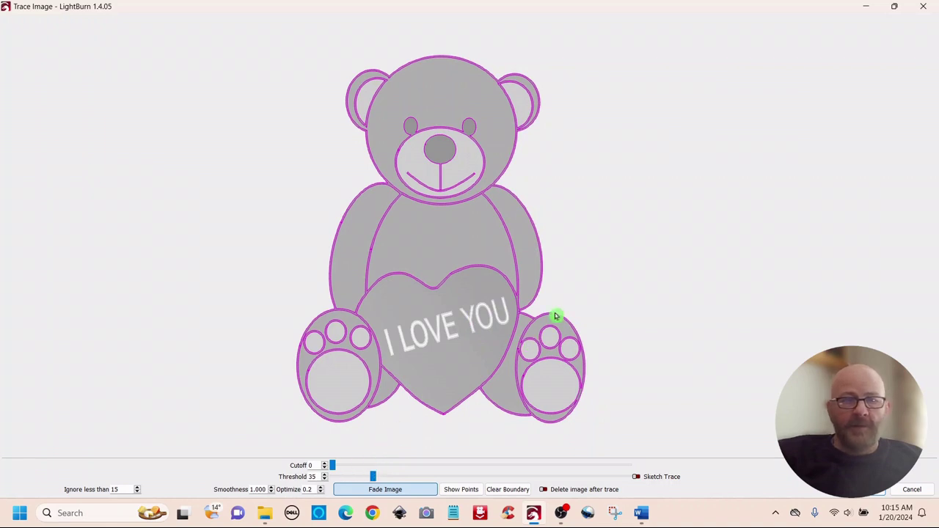
Step: Examine the traced outlines around the mouth, the neck and the arm, and check the whole bear again
{"action": "scroll", "coordinate": [470, 150], "scroll_direction": "up", "scroll_amount": 8}
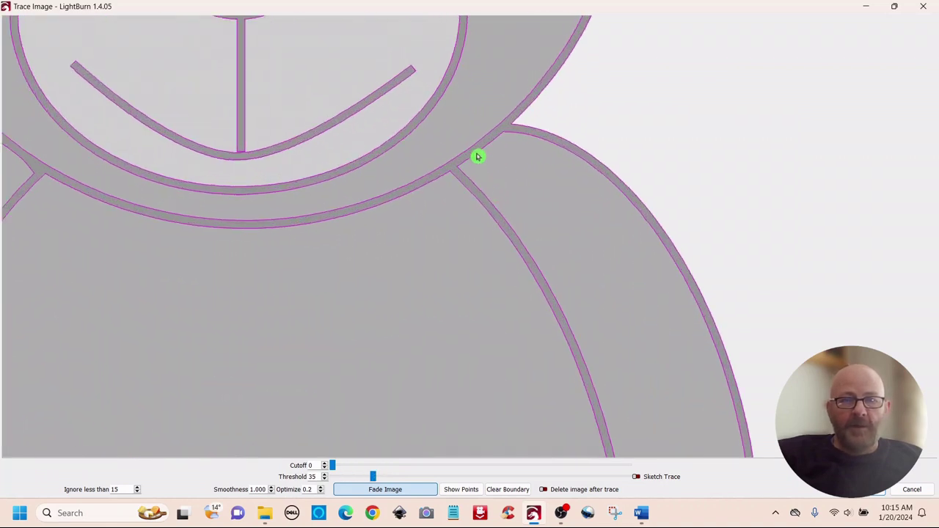
{"action": "left_click_drag", "start_coordinate": [544, 213], "coordinate": [634, 290]}
{"action": "mouse_move", "coordinate": [511, 174]}
{"action": "left_mouse_down"}
{"action": "mouse_move", "coordinate": [587, 351]}
{"action": "mouse_move", "coordinate": [556, 330]}
{"action": "mouse_move", "coordinate": [475, 195]}
{"action": "left_mouse_up"}
{"action": "scroll", "coordinate": [583, 328], "scroll_direction": "down", "scroll_amount": 6}
{"action": "scroll", "coordinate": [475, 195], "scroll_direction": "down", "scroll_amount": 3}
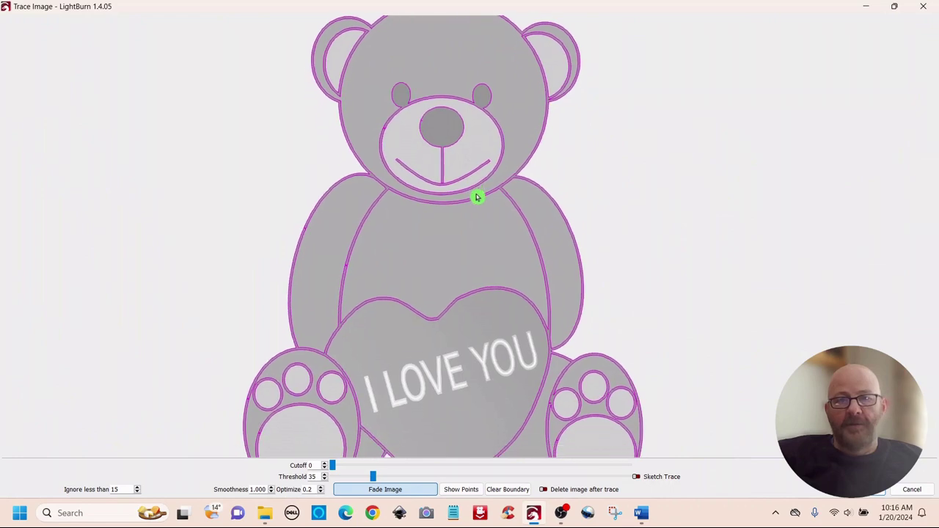
{"action": "scroll", "coordinate": [478, 211], "scroll_direction": "up", "scroll_amount": 1}
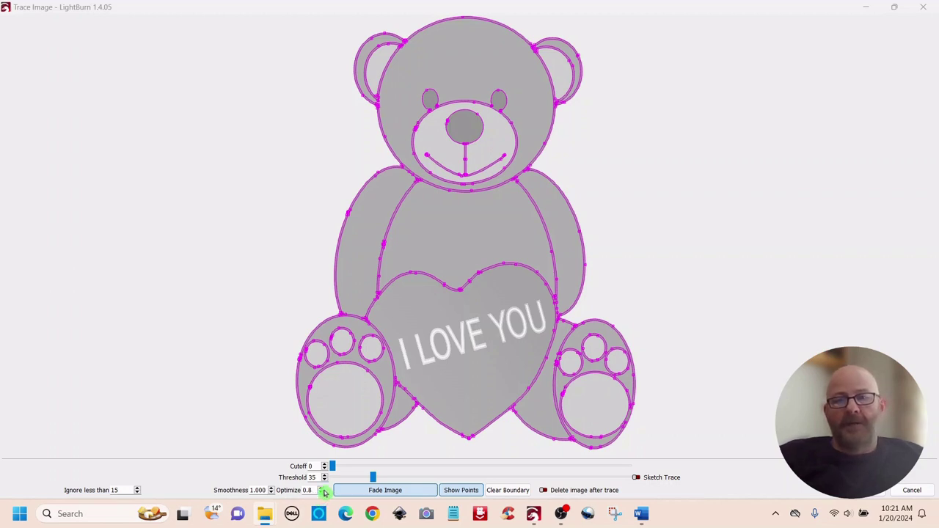
Step: Apply the trace and move the traced bear outlines off the source image so both stand side by side
{"action": "scroll", "coordinate": [486, 343], "scroll_direction": "down", "scroll_amount": 1}
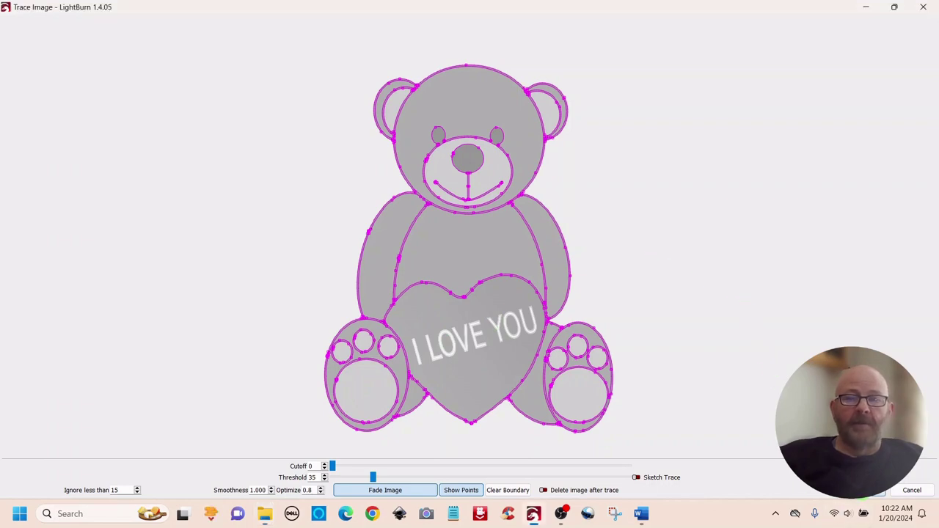
{"action": "left_click", "coordinate": [876, 490]}
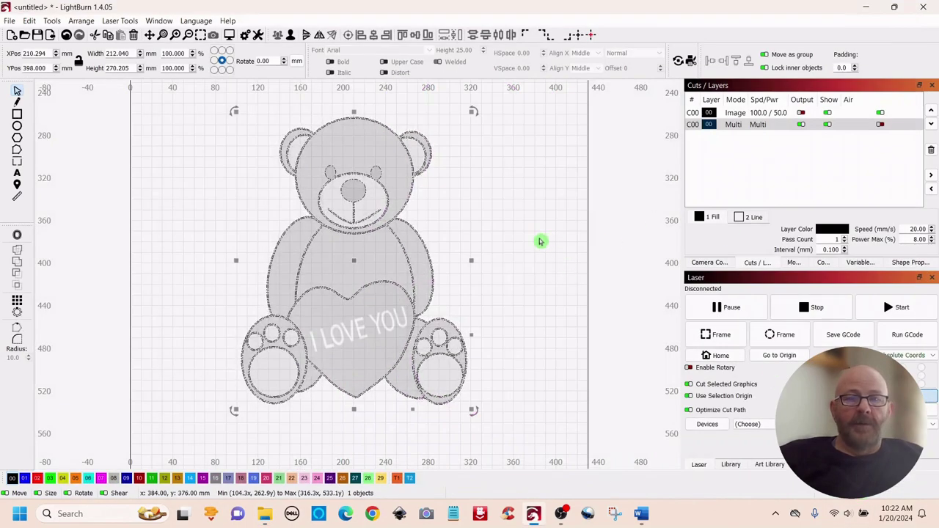
{"action": "scroll", "coordinate": [540, 242], "scroll_direction": "down", "scroll_amount": 4}
{"action": "scroll", "coordinate": [543, 245], "scroll_direction": "up", "scroll_amount": 1}
{"action": "left_click_drag", "start_coordinate": [527, 225], "coordinate": [438, 262]}
{"action": "left_click_drag", "start_coordinate": [301, 270], "coordinate": [492, 274]}
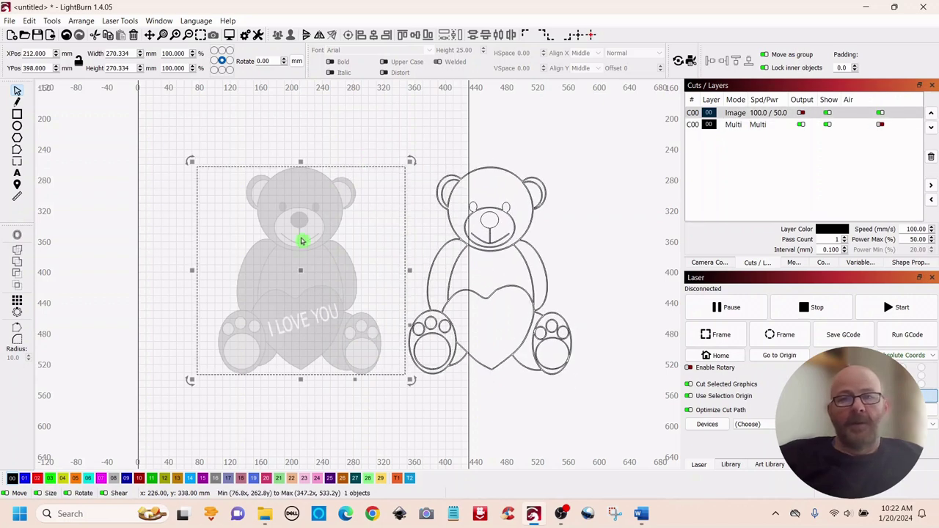
Step: Delete the source bear image and move the traced outlines back onto the work area at about X 216, Y 380 mm
{"action": "right_click", "coordinate": [300, 275]}
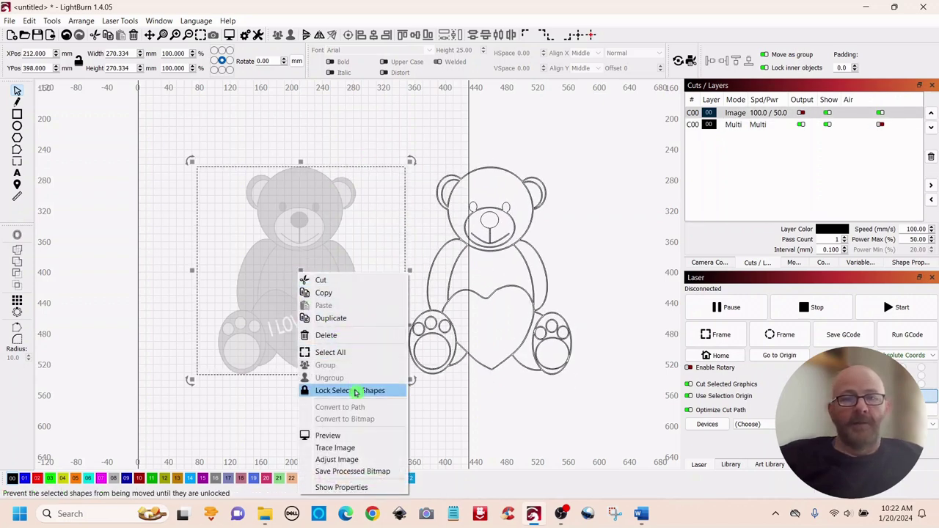
{"action": "left_click", "coordinate": [328, 335]}
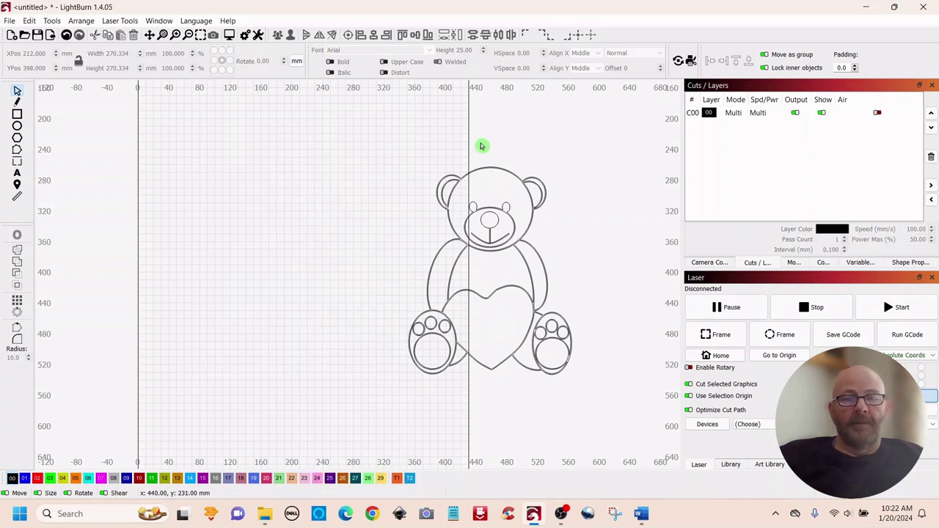
{"action": "left_click_drag", "start_coordinate": [547, 157], "coordinate": [306, 260]}
{"action": "left_click", "coordinate": [431, 210]}
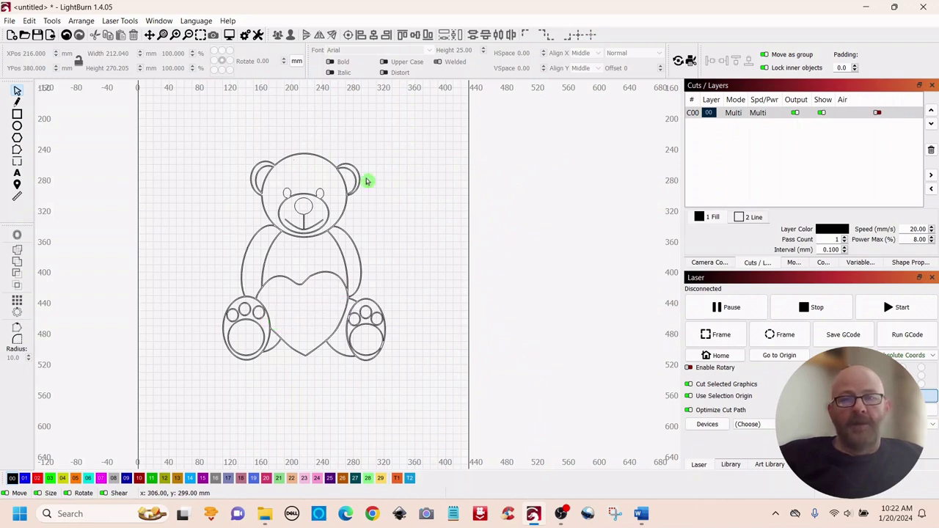
Step: Export the traced vectors as an SVG file named bear in the trace_tutorial folder
{"action": "left_click", "coordinate": [9, 21]}
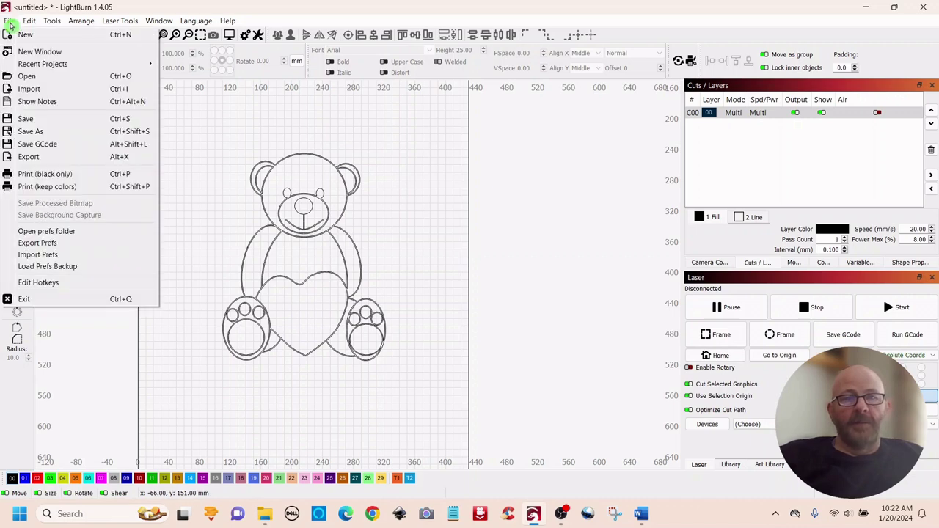
{"action": "left_click", "coordinate": [26, 157]}
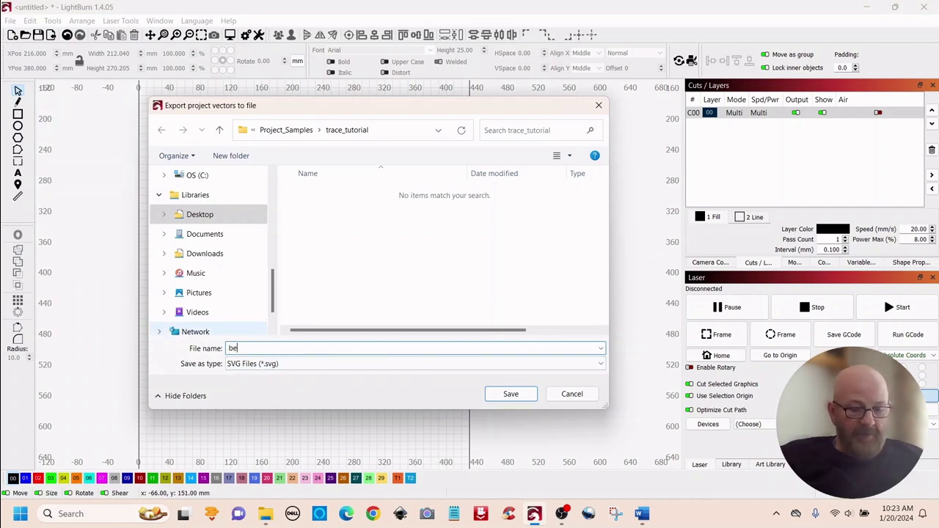
{"action": "type", "text": "r"}
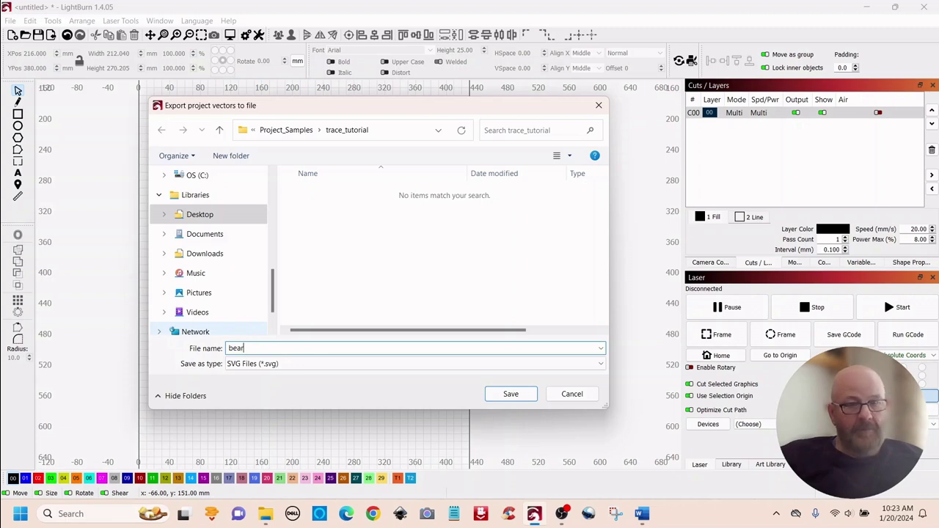
{"action": "left_click", "coordinate": [510, 396]}
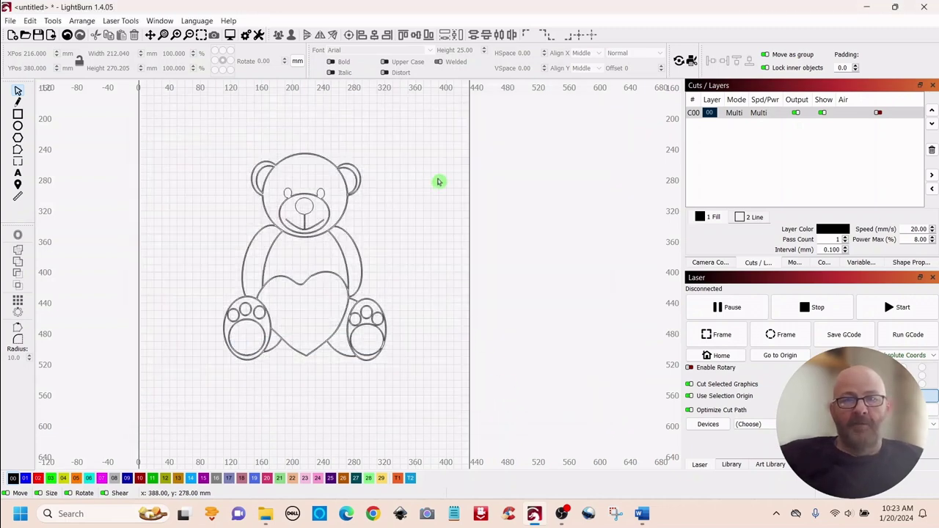
Step: Select the whole traced bear and reposition it at about X 204, Y 371 mm
{"action": "left_click_drag", "start_coordinate": [421, 221], "coordinate": [518, 222]}
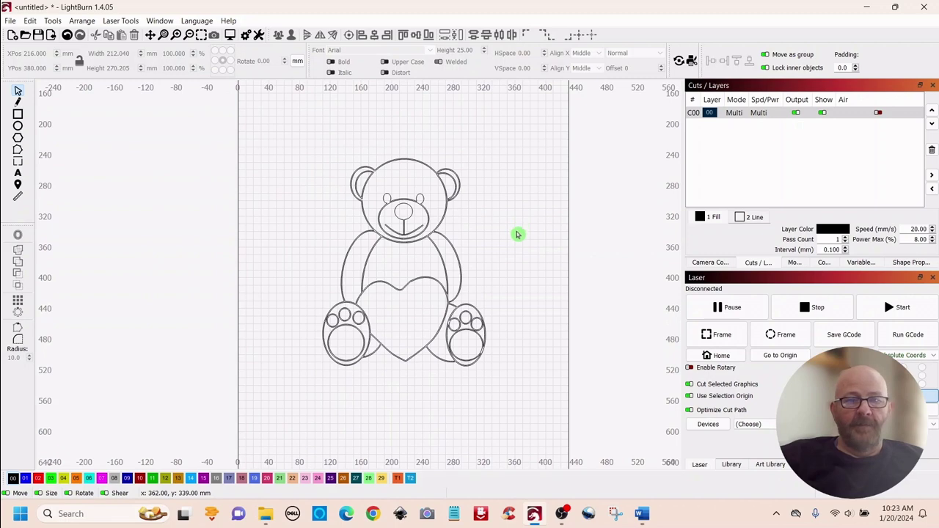
{"action": "scroll", "coordinate": [518, 233], "scroll_direction": "up", "scroll_amount": 2}
{"action": "scroll", "coordinate": [517, 234], "scroll_direction": "down", "scroll_amount": 1}
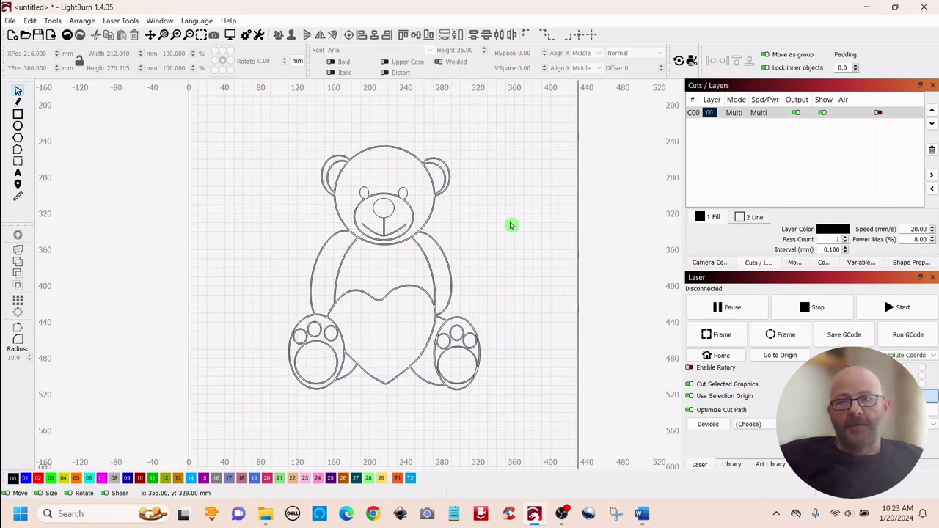
{"action": "left_click_drag", "start_coordinate": [494, 122], "coordinate": [281, 432]}
{"action": "left_click_drag", "start_coordinate": [386, 272], "coordinate": [323, 273]}
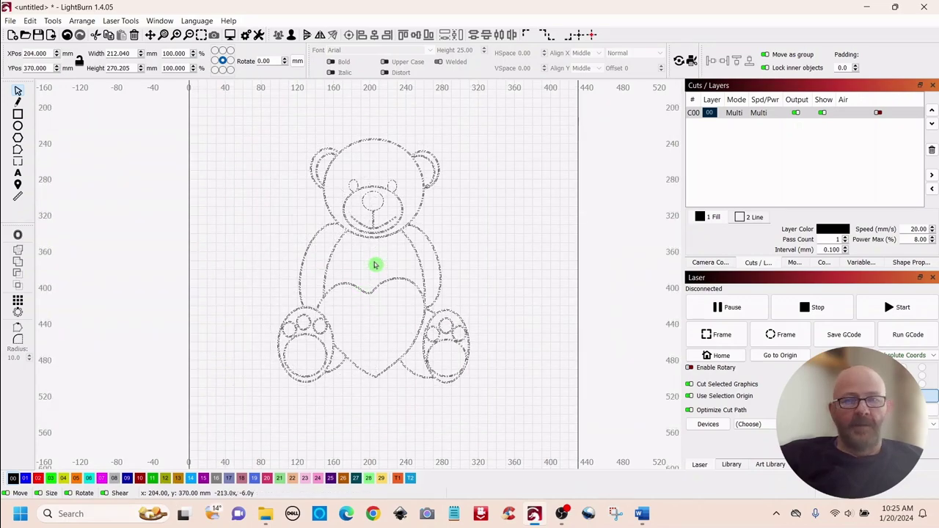
{"action": "left_click_drag", "start_coordinate": [374, 265], "coordinate": [375, 265]}
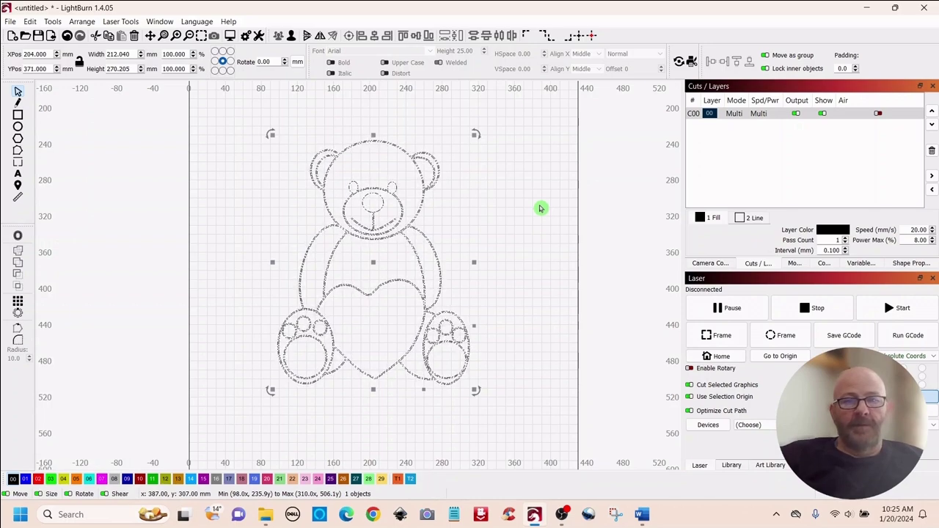
Step: Offset the bear outward by 1 mm with round corners and outer shapes only, and move the original outlines aside to about X -35, Y 390 mm
{"action": "left_click", "coordinate": [16, 238]}
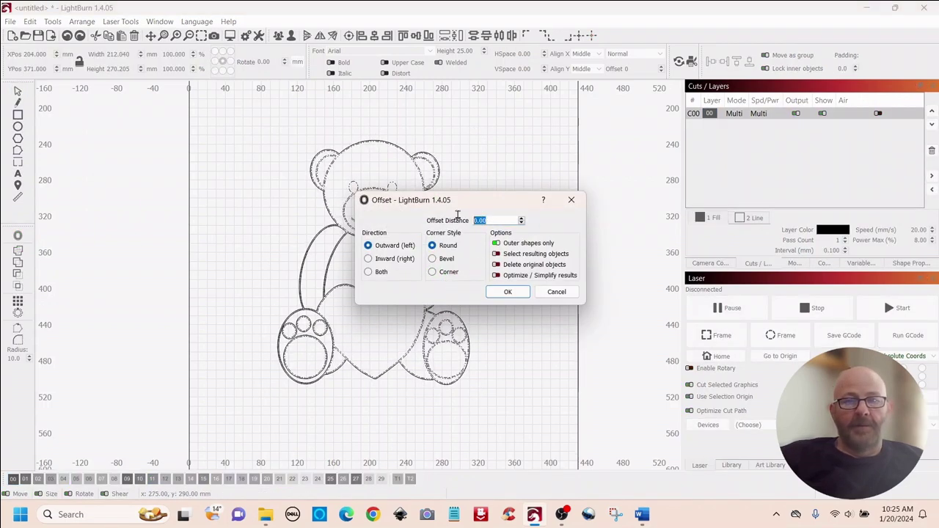
{"action": "type", "text": "1"}
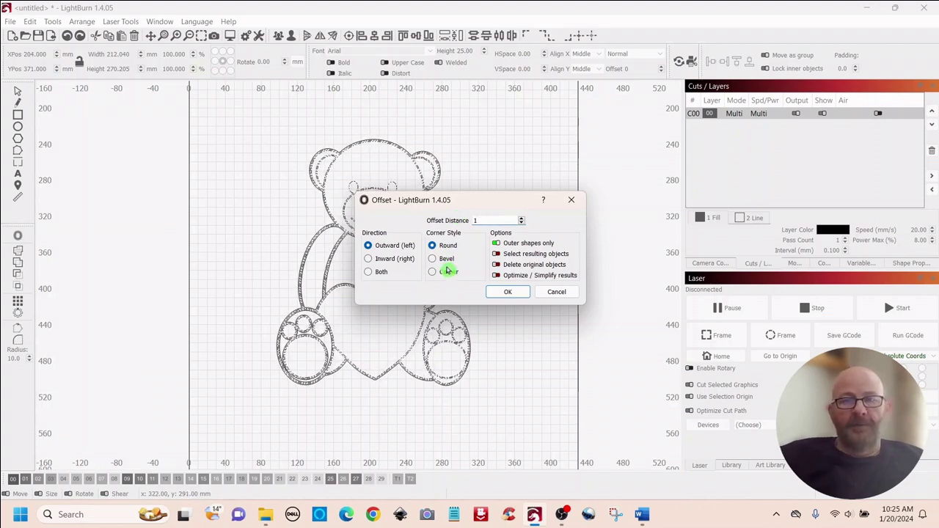
{"action": "left_click", "coordinate": [508, 292]}
{"action": "left_click_drag", "start_coordinate": [372, 263], "coordinate": [159, 283]}
{"action": "left_click", "coordinate": [339, 278]}
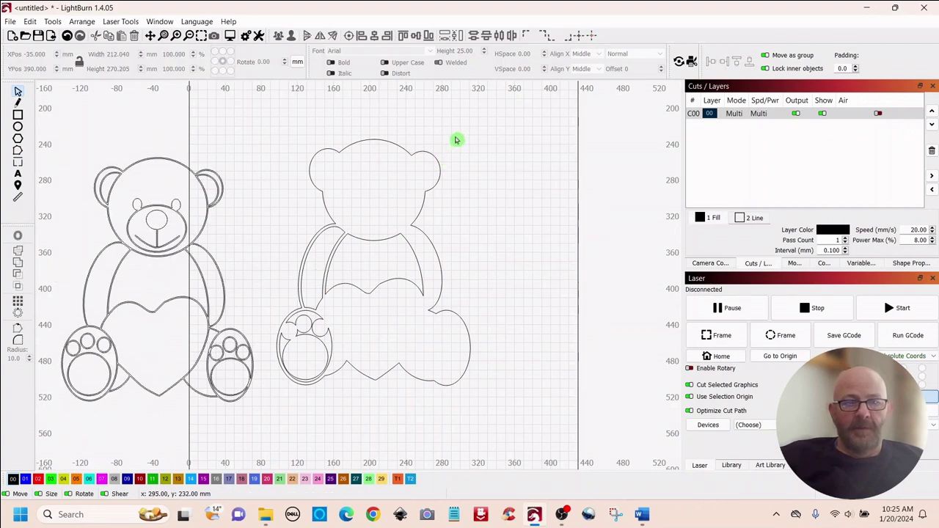
Step: Offset the first offset outline outward by another 1.00 mm with round corners and outer shapes only
{"action": "left_click_drag", "start_coordinate": [299, 381], "coordinate": [282, 408]}
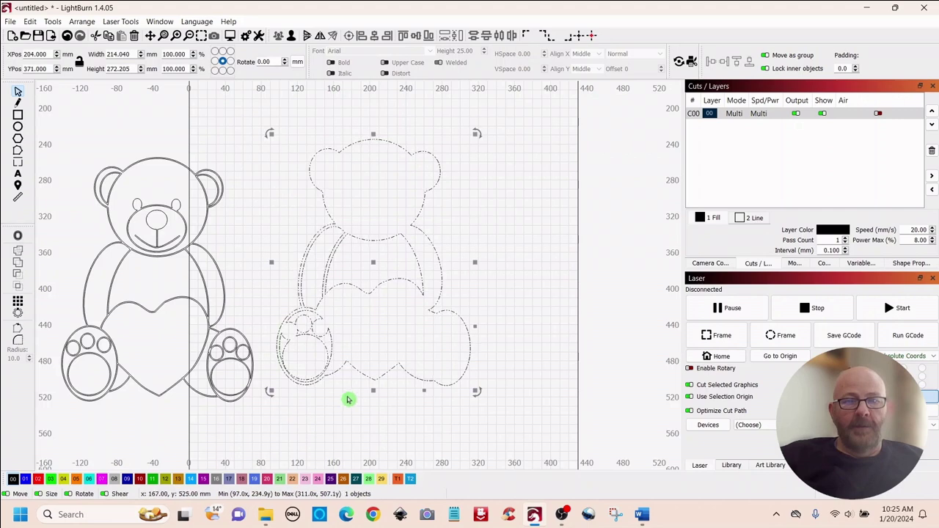
{"action": "left_click", "coordinate": [18, 238]}
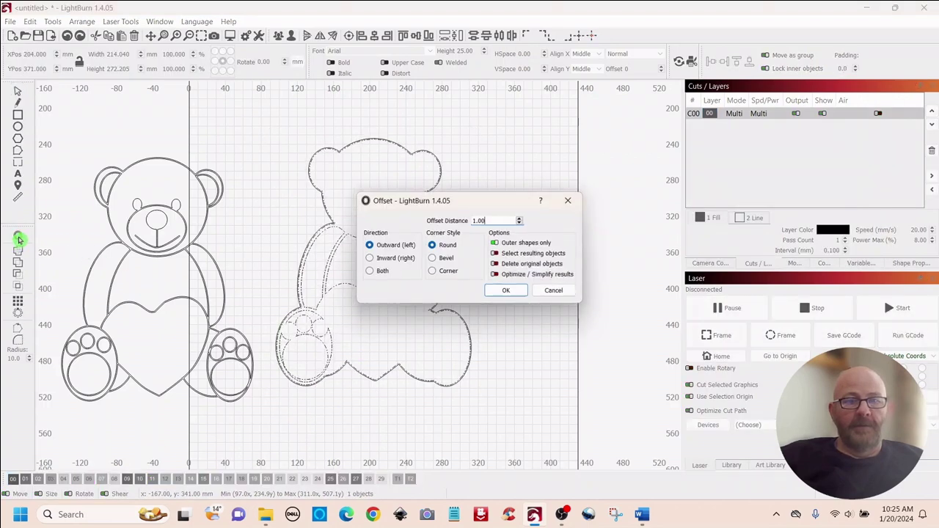
{"action": "left_click", "coordinate": [507, 291]}
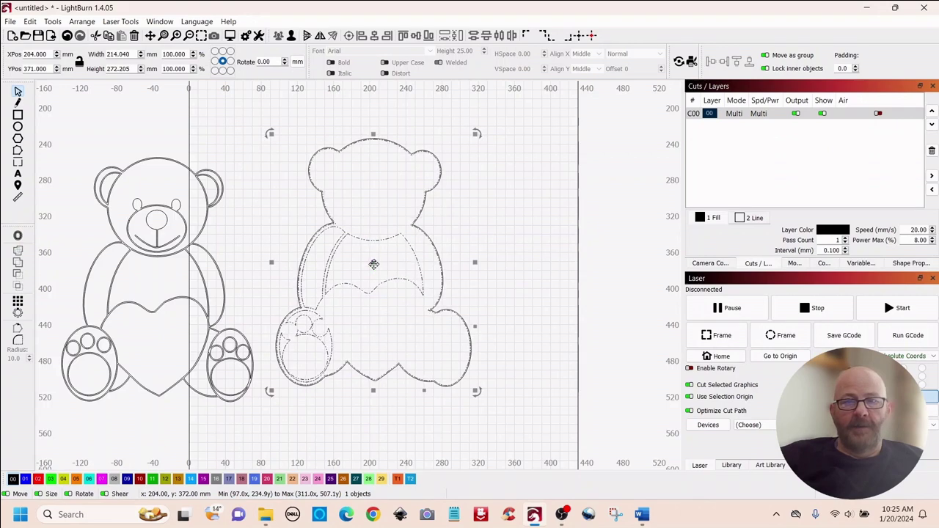
Step: Move the first offset outline with its inner shapes away from the clean silhouette and delete it
{"action": "left_click_drag", "start_coordinate": [373, 264], "coordinate": [580, 240]}
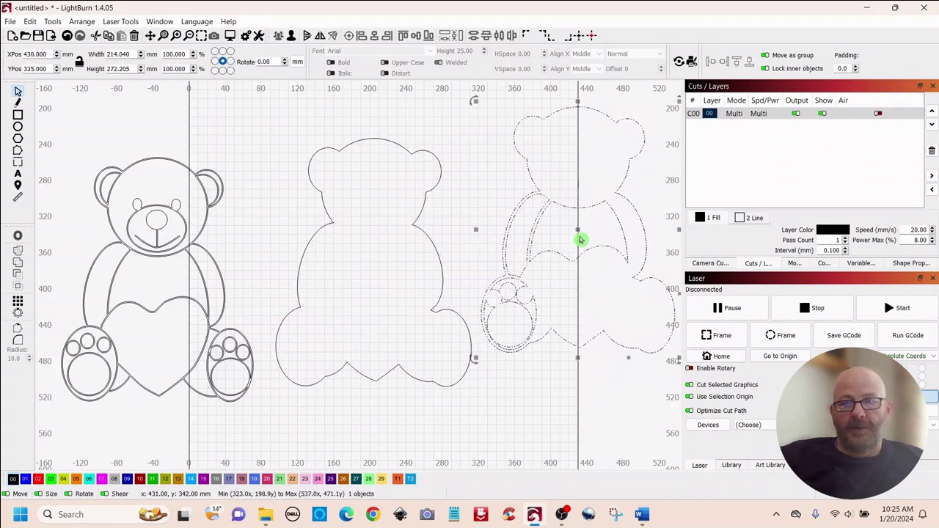
{"action": "right_click", "coordinate": [579, 234]}
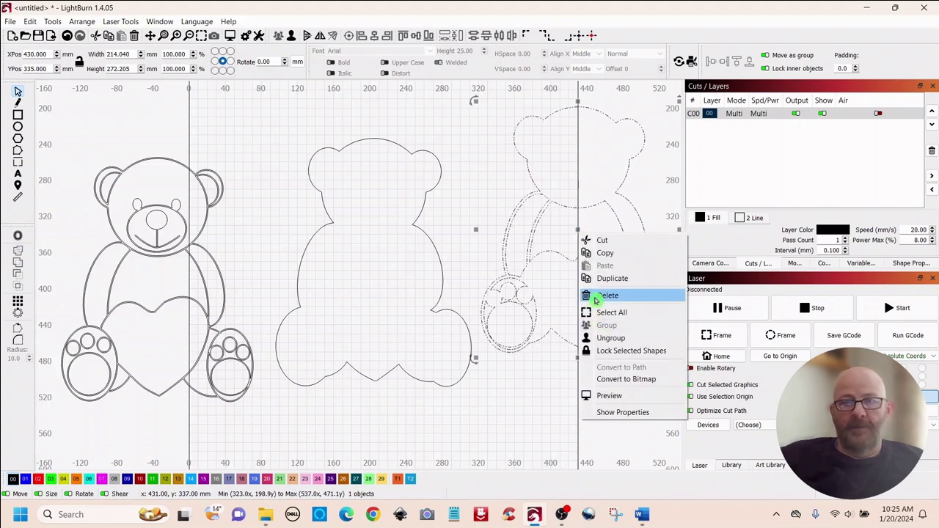
{"action": "left_click", "coordinate": [607, 296]}
Step: Check the silhouette selection, and assign the detailed bear outlines to the green layer 03
{"action": "left_click_drag", "start_coordinate": [395, 130], "coordinate": [315, 306]}
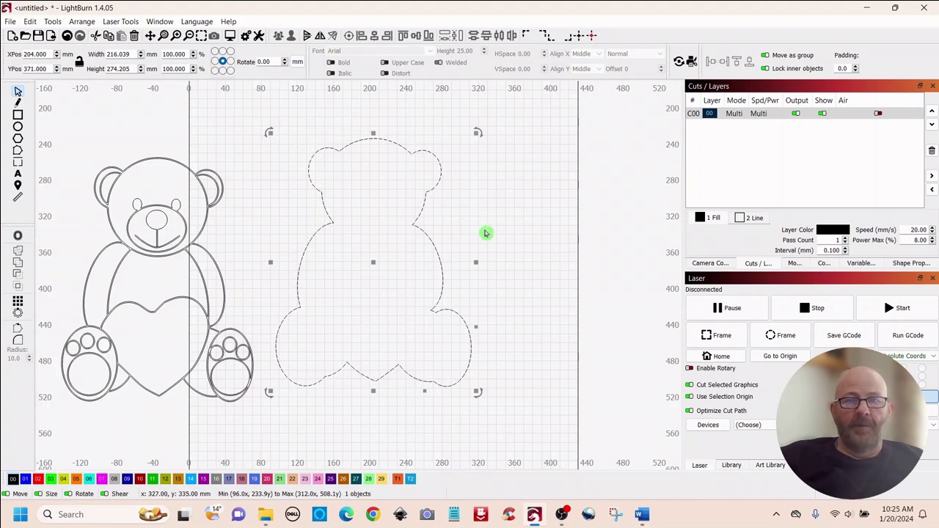
{"action": "left_click", "coordinate": [287, 166]}
{"action": "left_click_drag", "start_coordinate": [250, 143], "coordinate": [53, 422]}
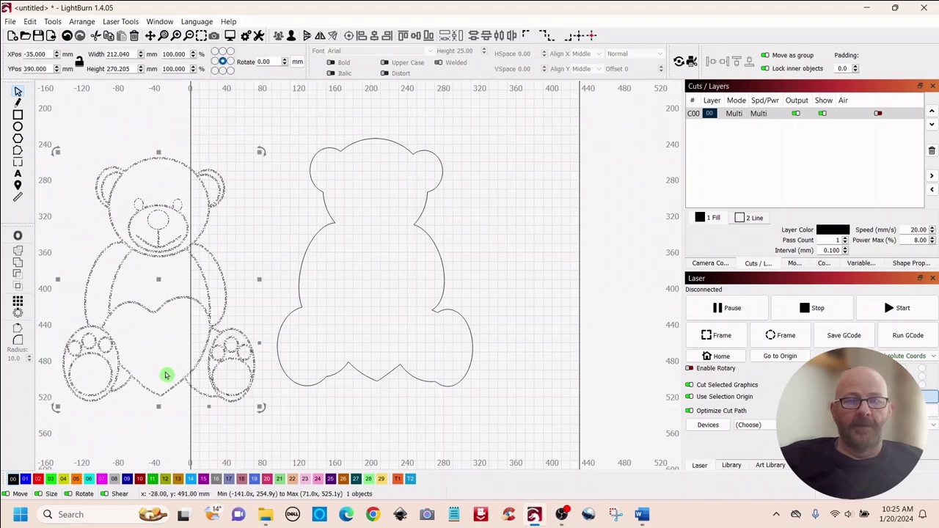
{"action": "left_click", "coordinate": [51, 479]}
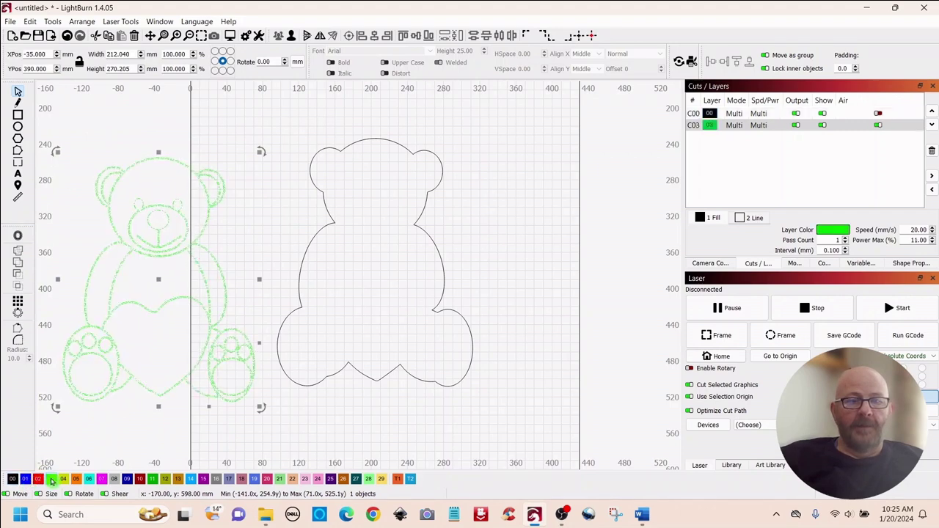
Step: Move the black silhouette around the green bear, centred at X -35, Y 390 mm
{"action": "left_click", "coordinate": [499, 221]}
{"action": "left_click_drag", "start_coordinate": [481, 121], "coordinate": [286, 409]}
{"action": "left_click_drag", "start_coordinate": [373, 262], "coordinate": [157, 278]}
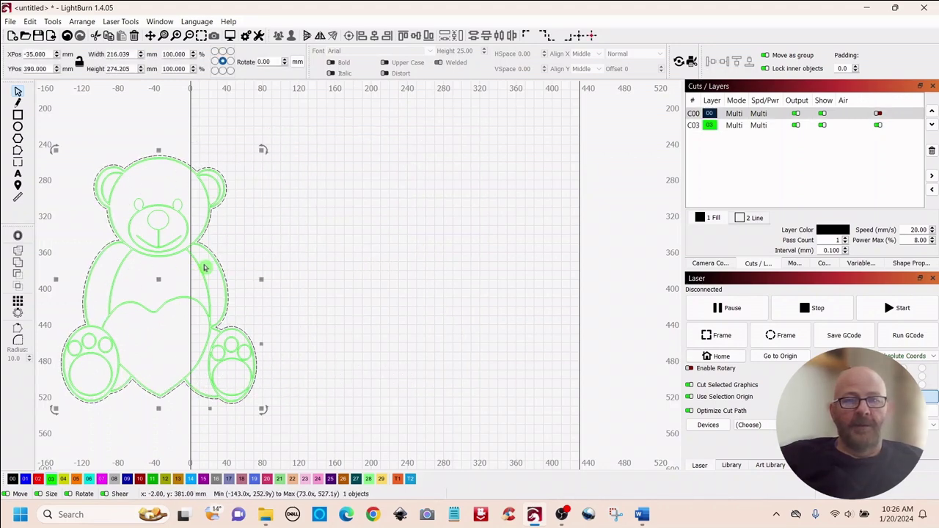
Step: Move the green bear and black outline together onto the work area, centred at X 224, Y 372 mm, and group them
{"action": "left_click", "coordinate": [346, 203]}
{"action": "left_click_drag", "start_coordinate": [305, 130], "coordinate": [58, 373]}
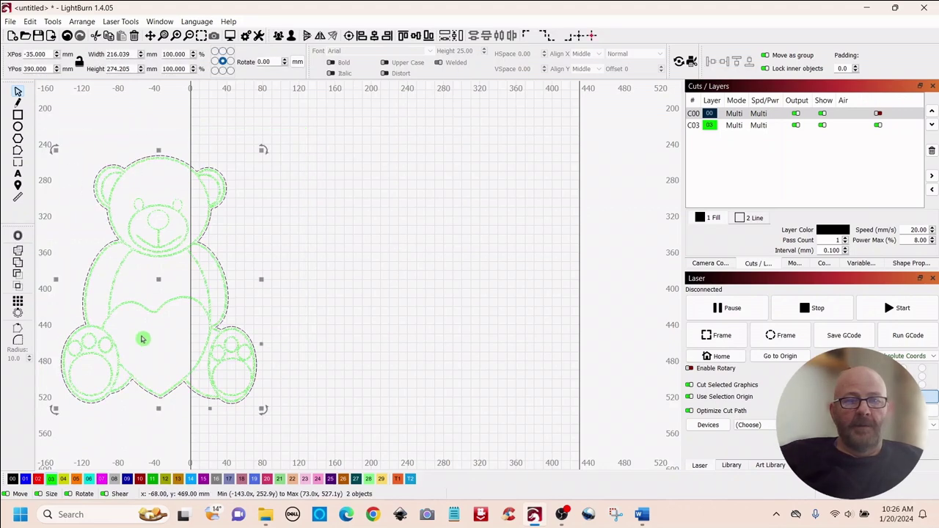
{"action": "left_click_drag", "start_coordinate": [157, 276], "coordinate": [394, 266]}
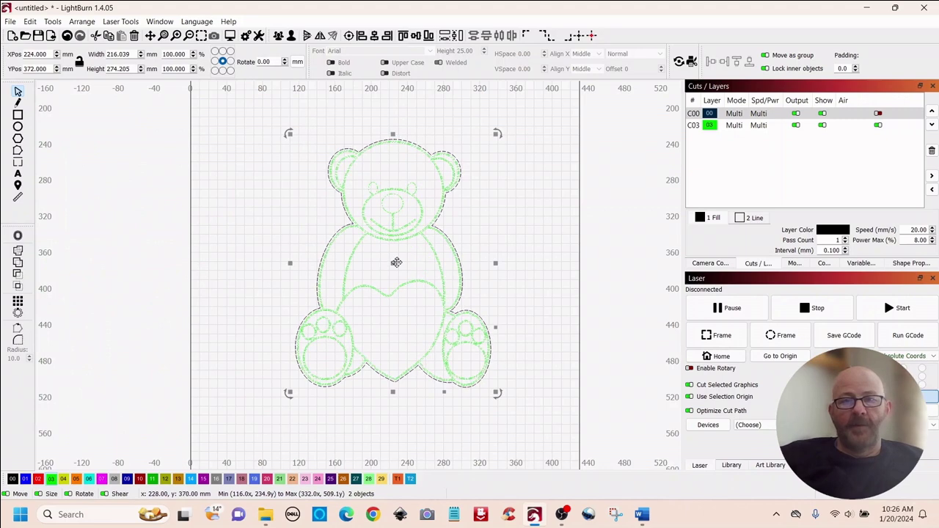
{"action": "right_click", "coordinate": [396, 262]}
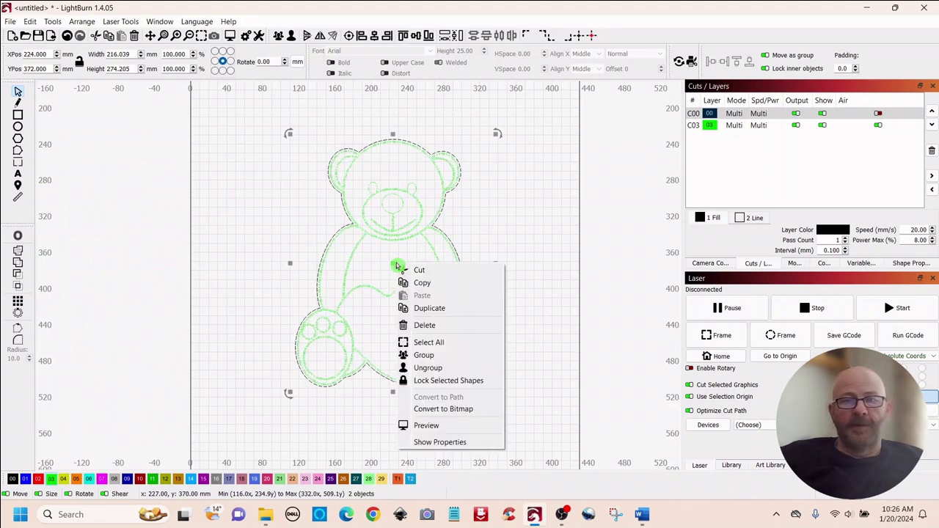
{"action": "left_click", "coordinate": [413, 355]}
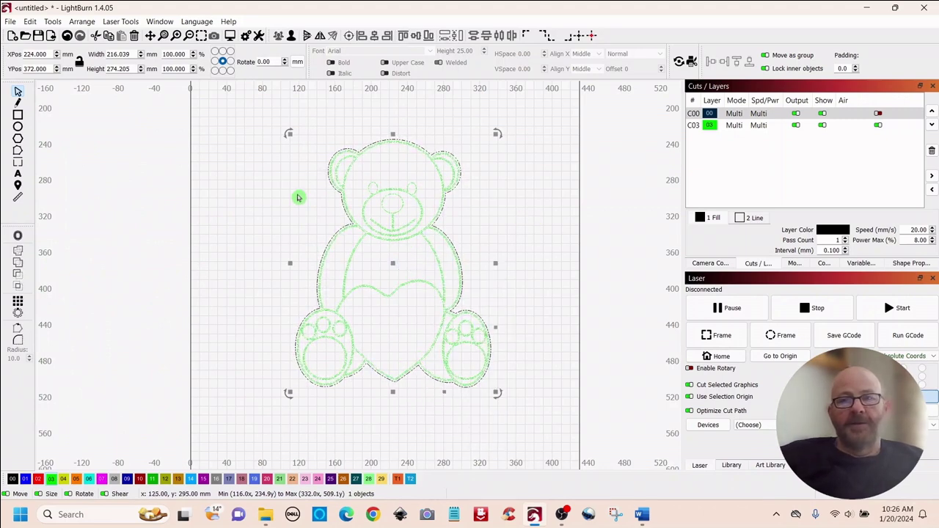
Step: Save the project as bear in the trace_tutorial folder, in LightBurn Project format, and clear the selection
{"action": "left_click", "coordinate": [38, 37]}
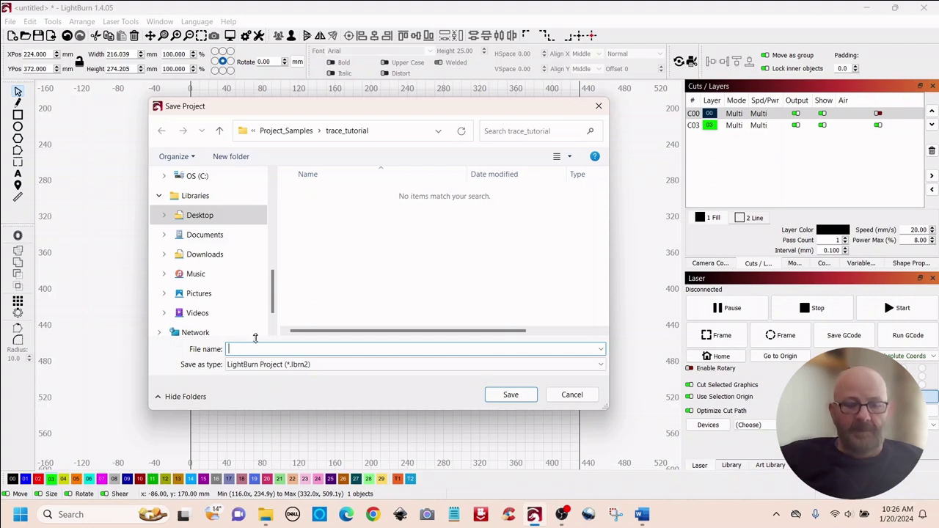
{"action": "type", "text": "bear"}
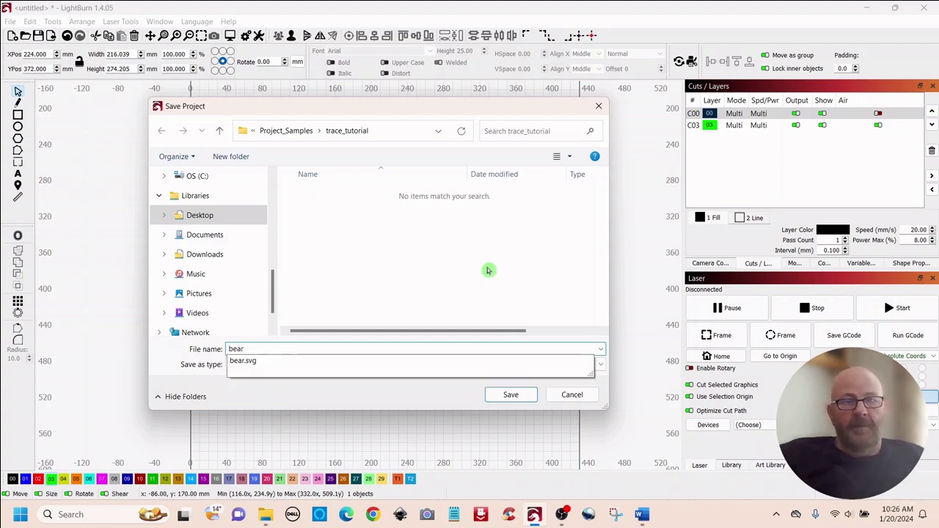
{"action": "left_click", "coordinate": [512, 394]}
{"action": "left_click", "coordinate": [523, 264]}
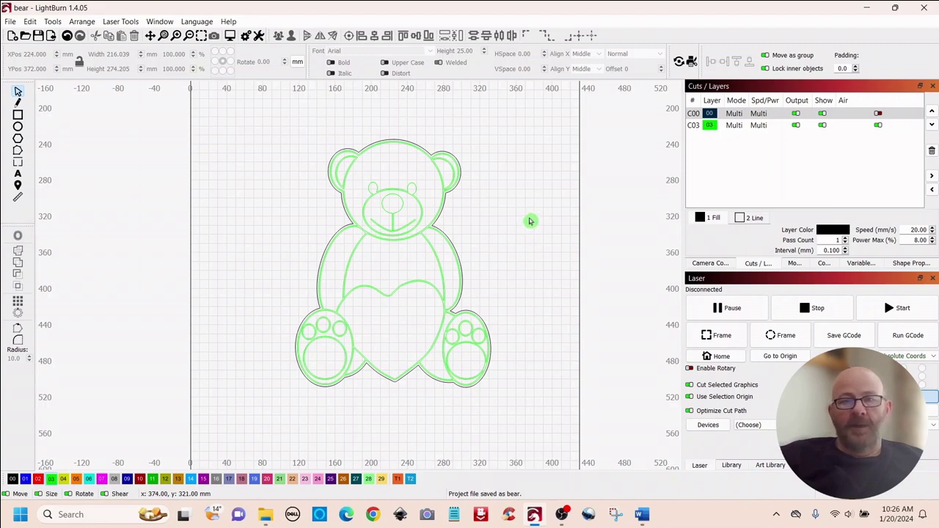
Step: Reorder the cut layers so that green layer 03 comes before black layer 00
{"action": "left_click", "coordinate": [712, 131]}
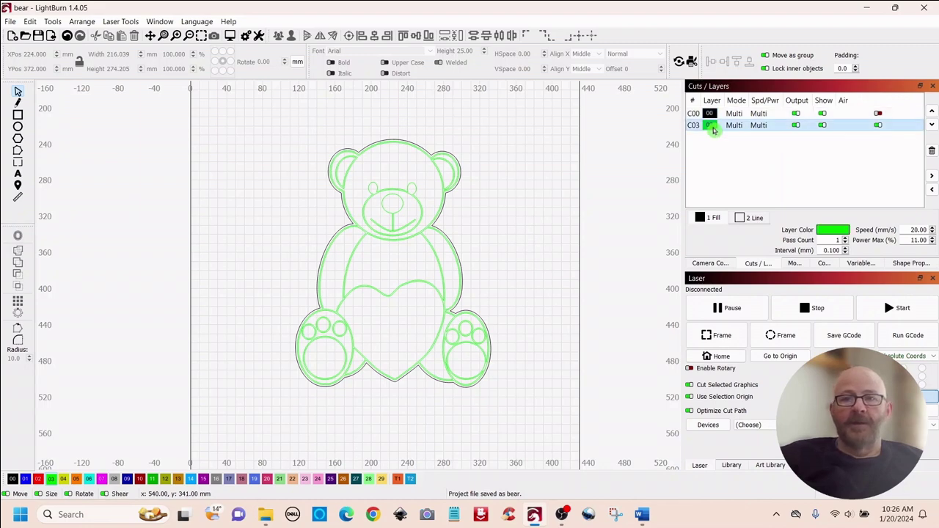
{"action": "left_click_drag", "start_coordinate": [712, 130], "coordinate": [710, 111]}
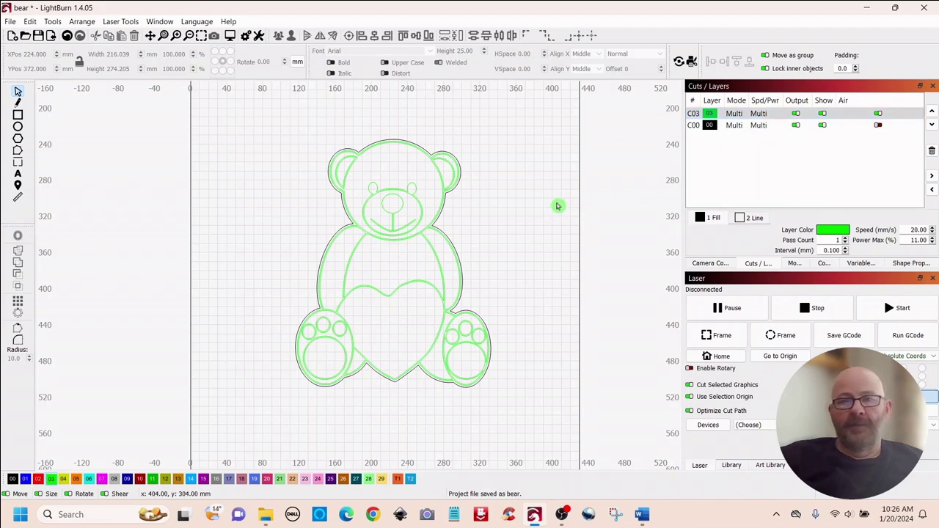